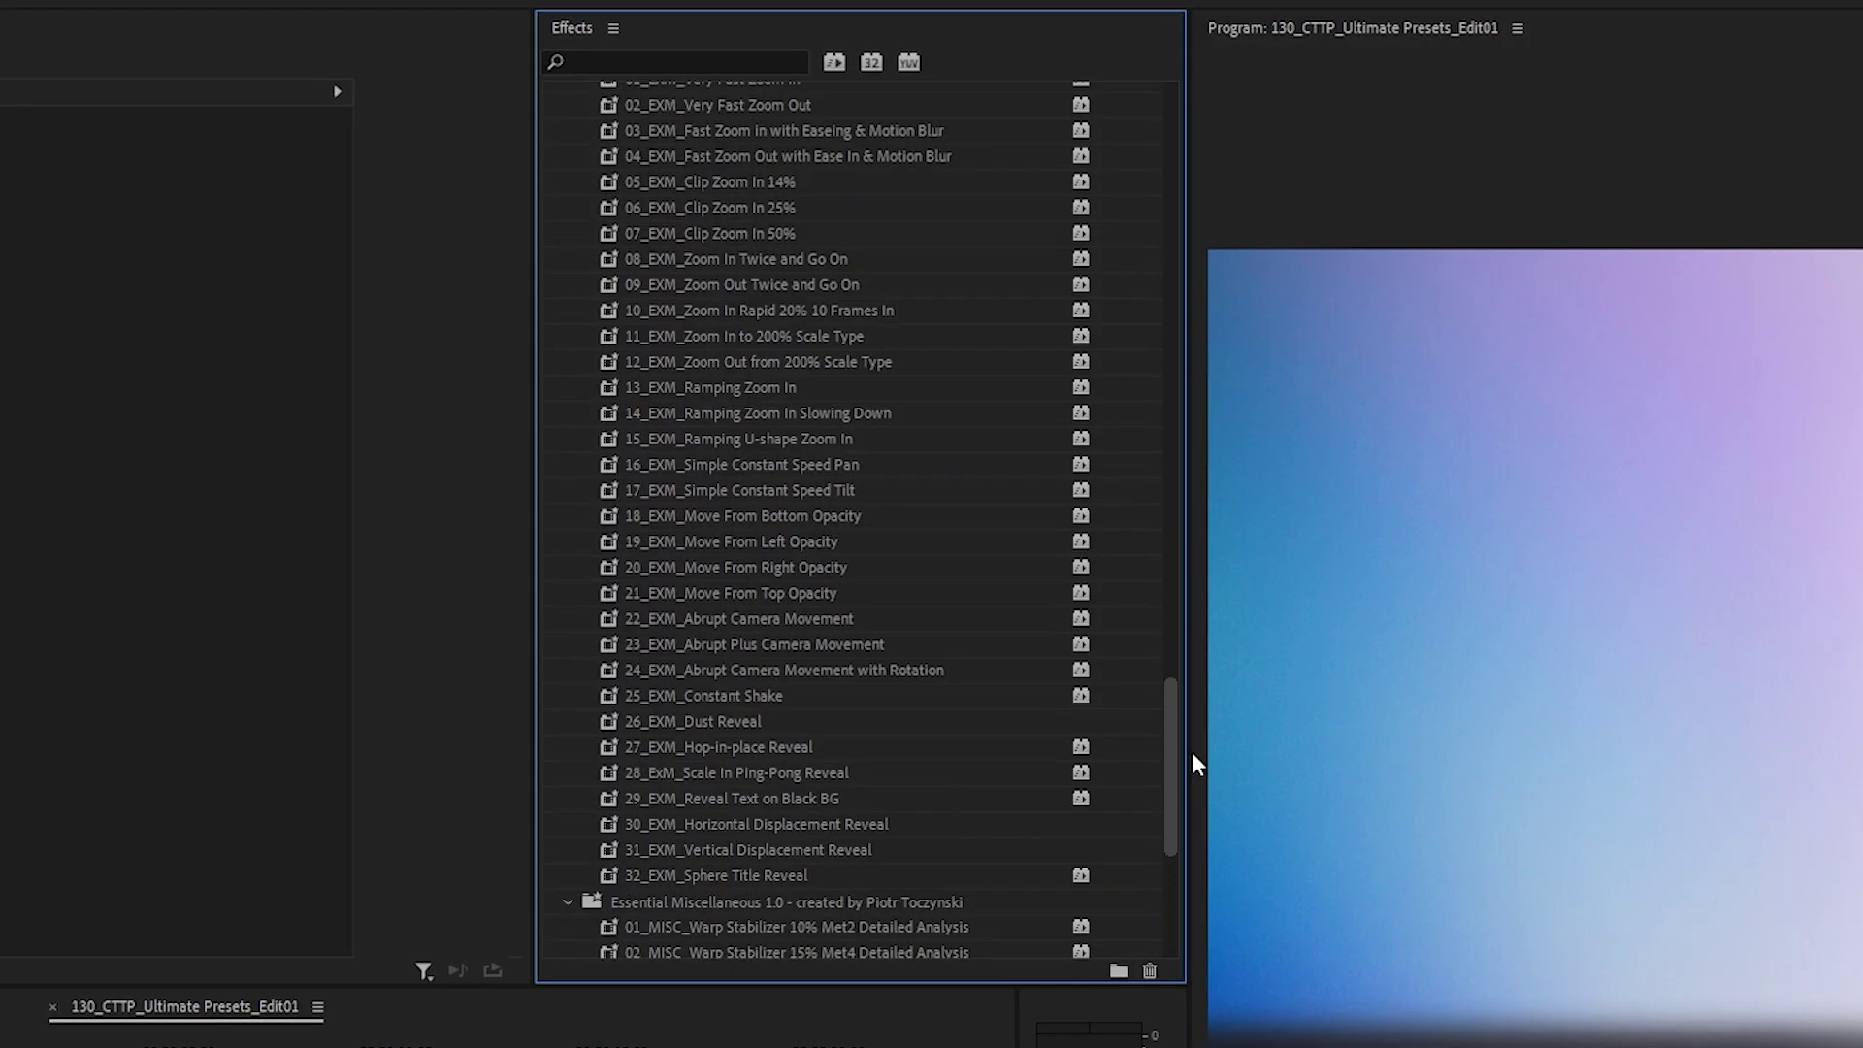
Reach the Import Presets option from the Effects panel menu.
drag(1192, 753, 1228, 319)
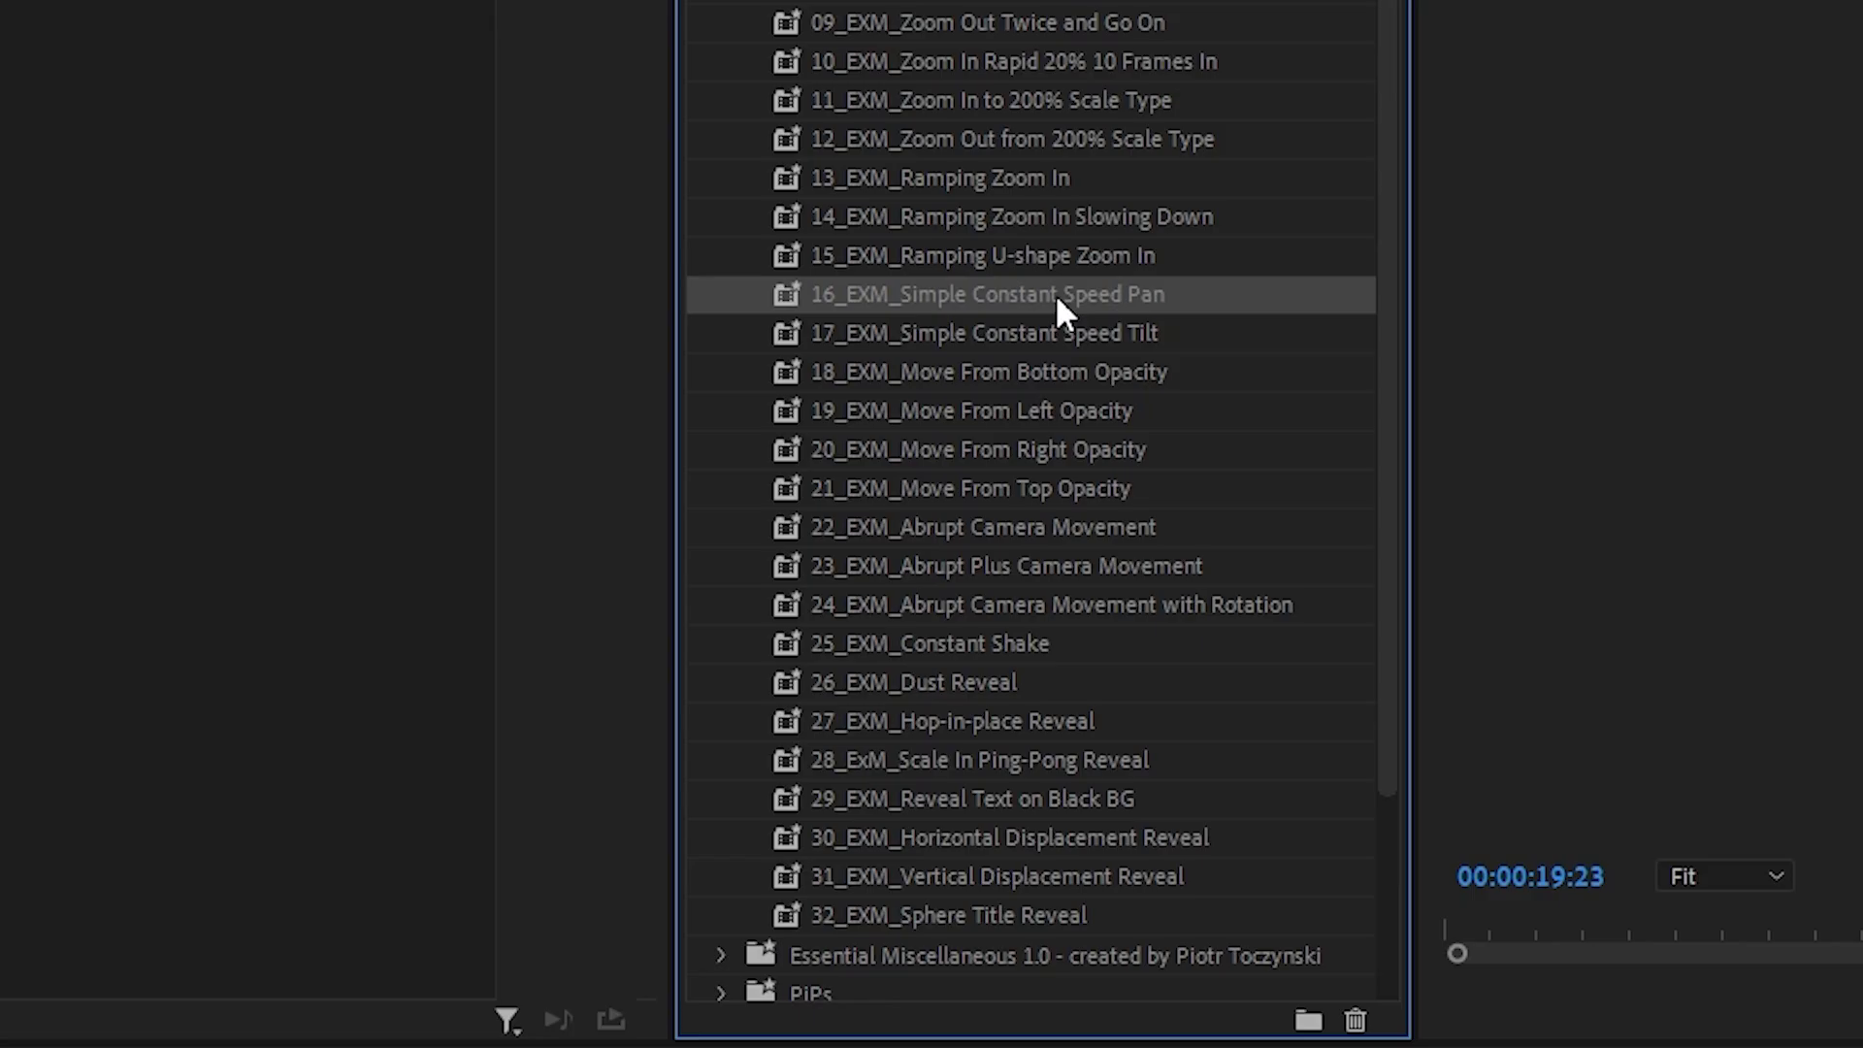
Apply Extended Motion presets to clips in the timeline.
drag(1056, 293, 1101, 327)
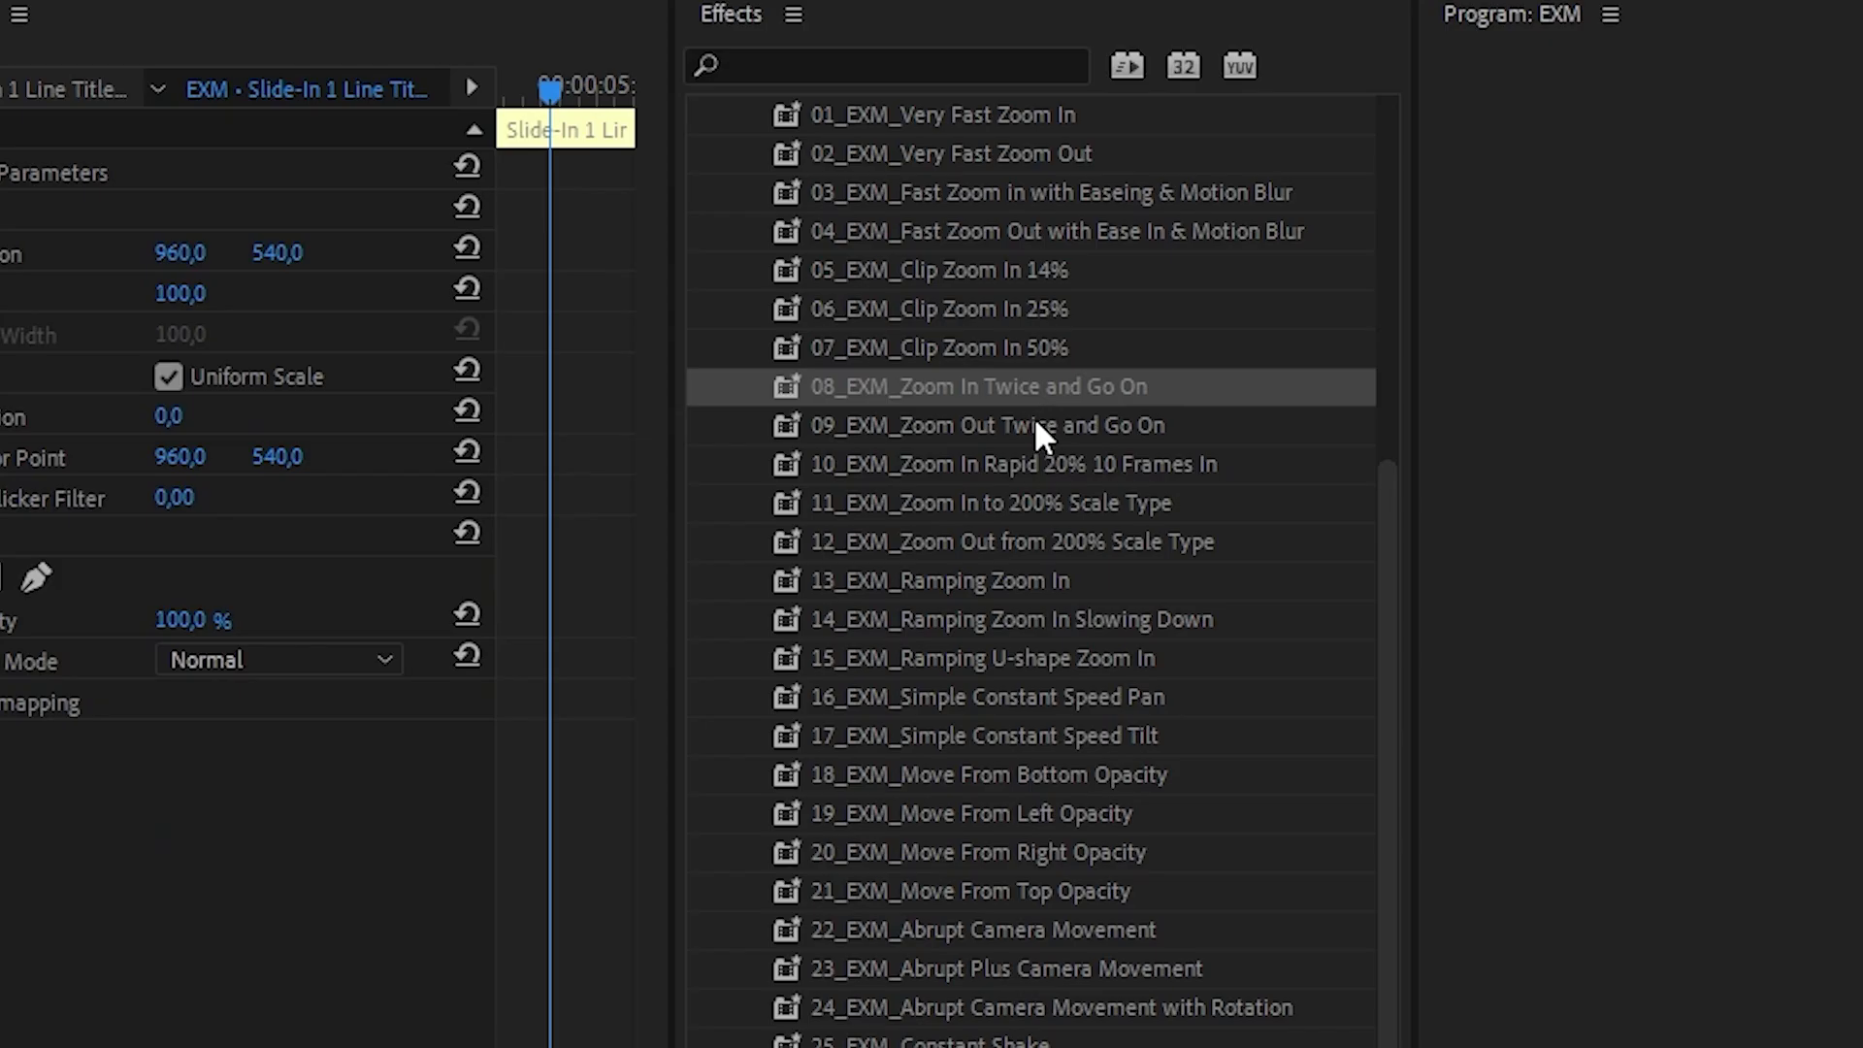
click(1035, 425)
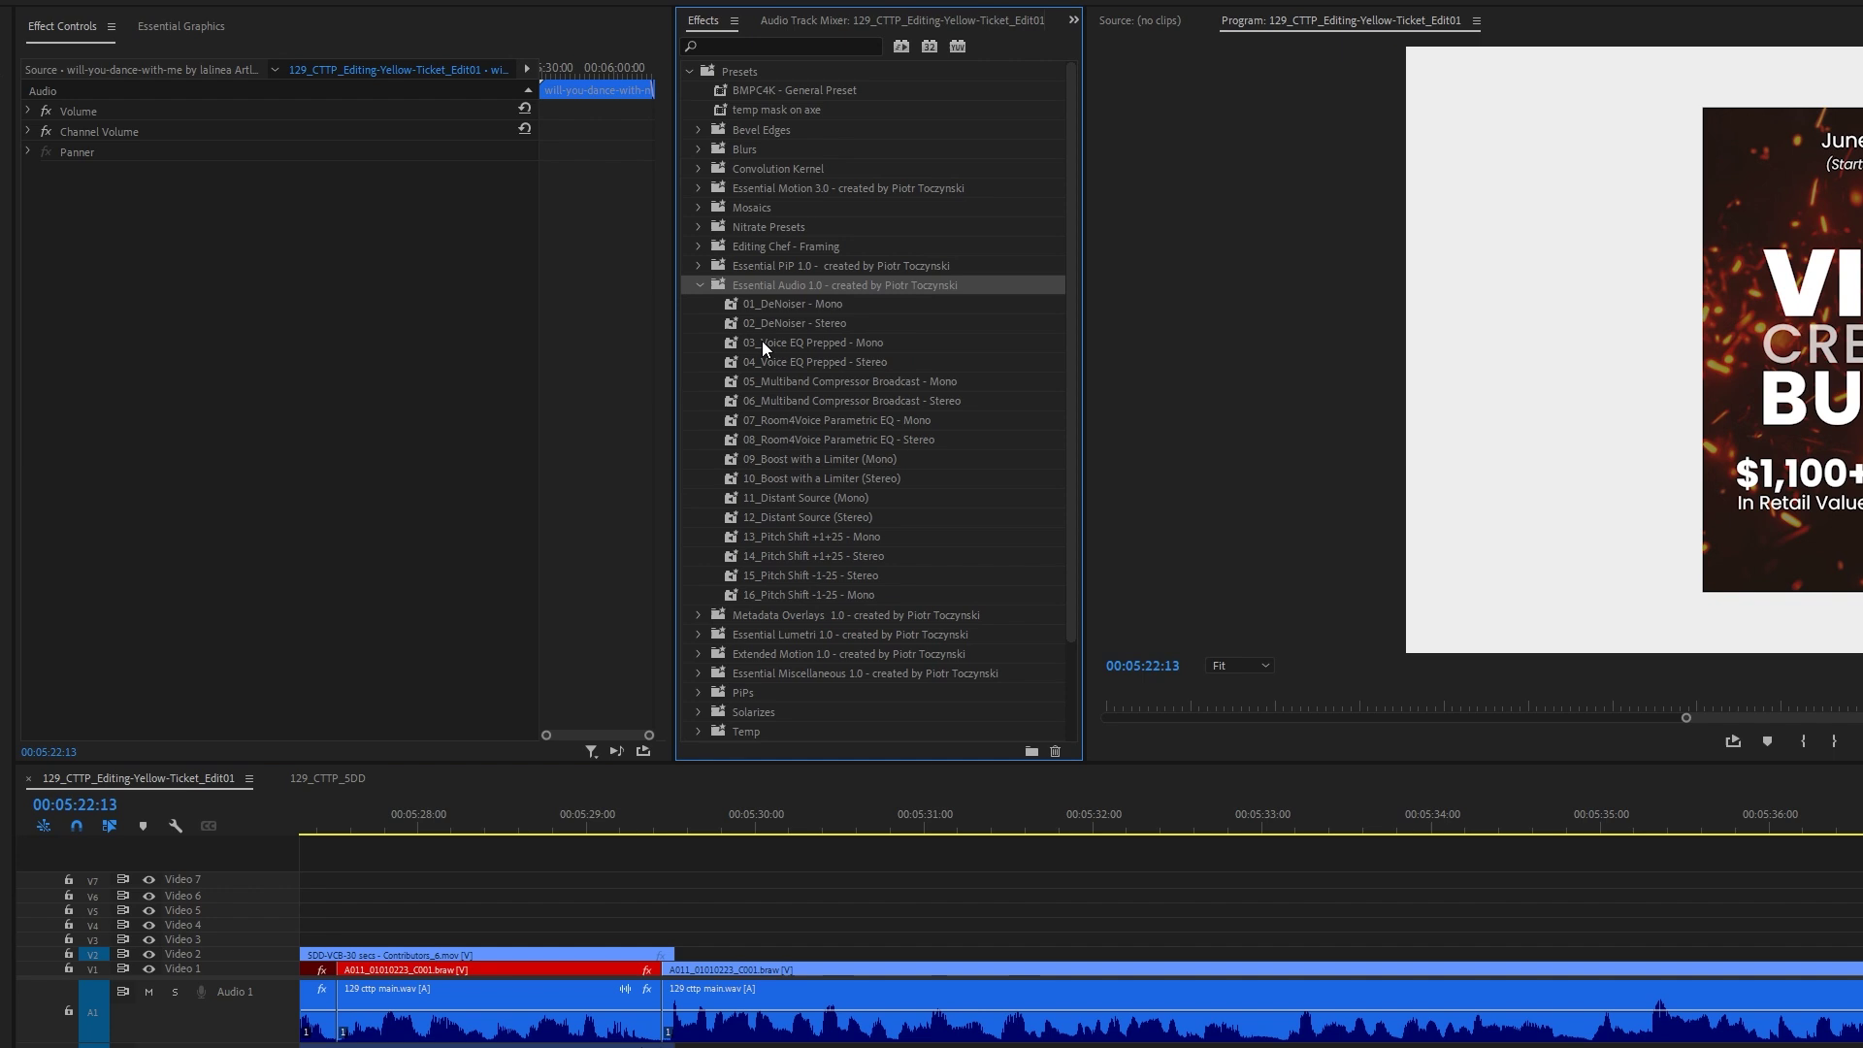
Apply 08_Room4Voice Parametric EQ - Stereo (-8 dB at 1500 Hz) to the audio clip and play it.
click(917, 439)
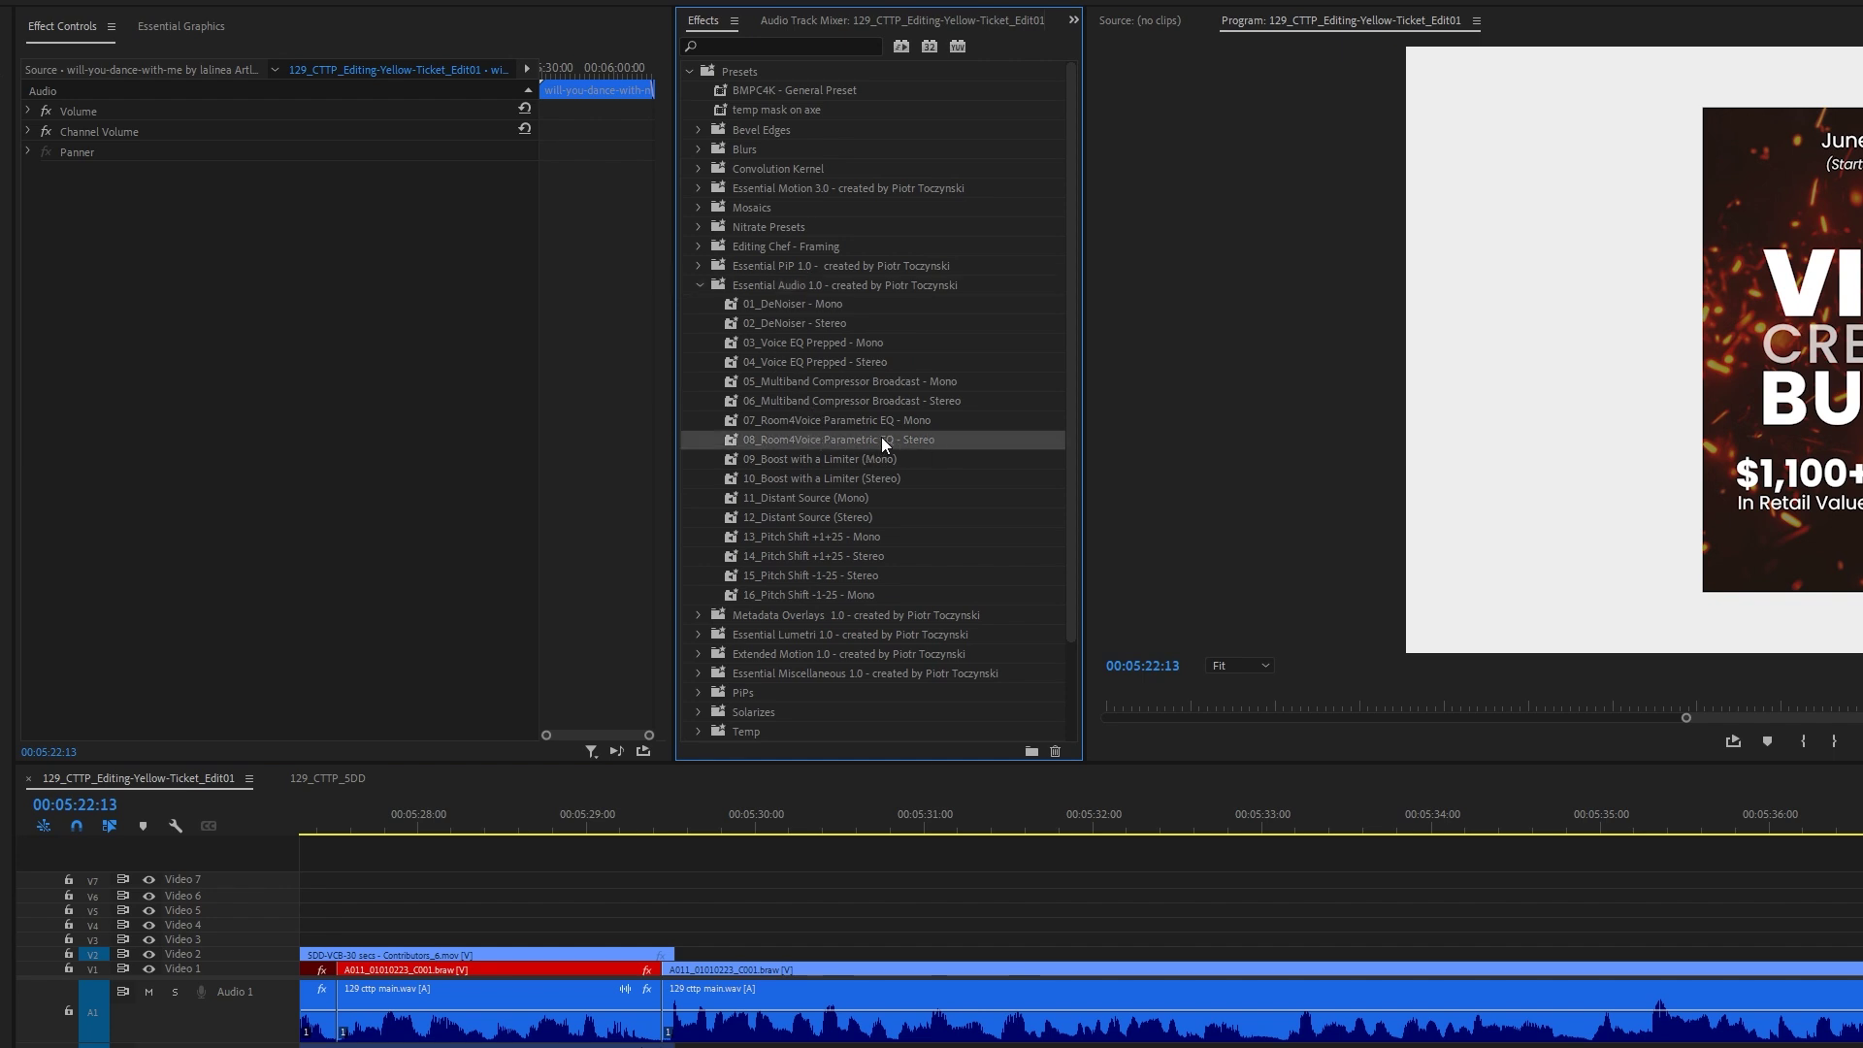
drag(881, 437, 453, 434)
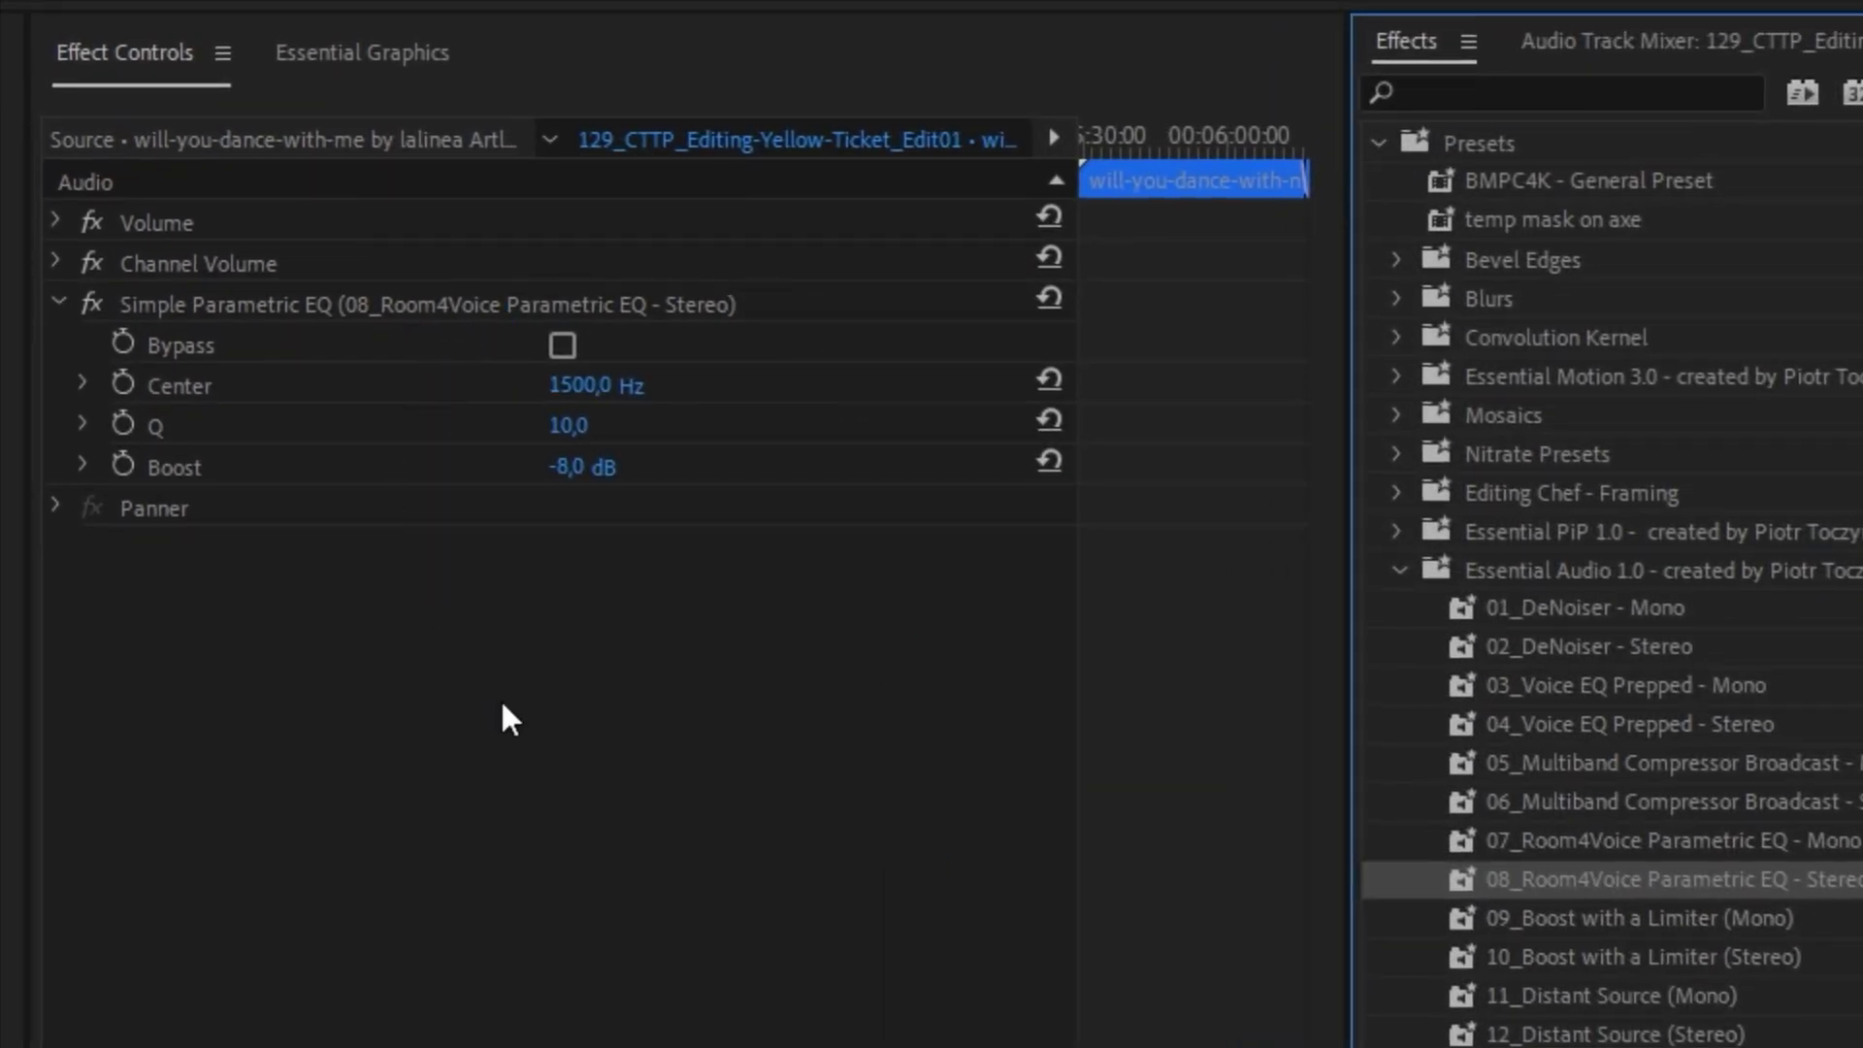
key(space)
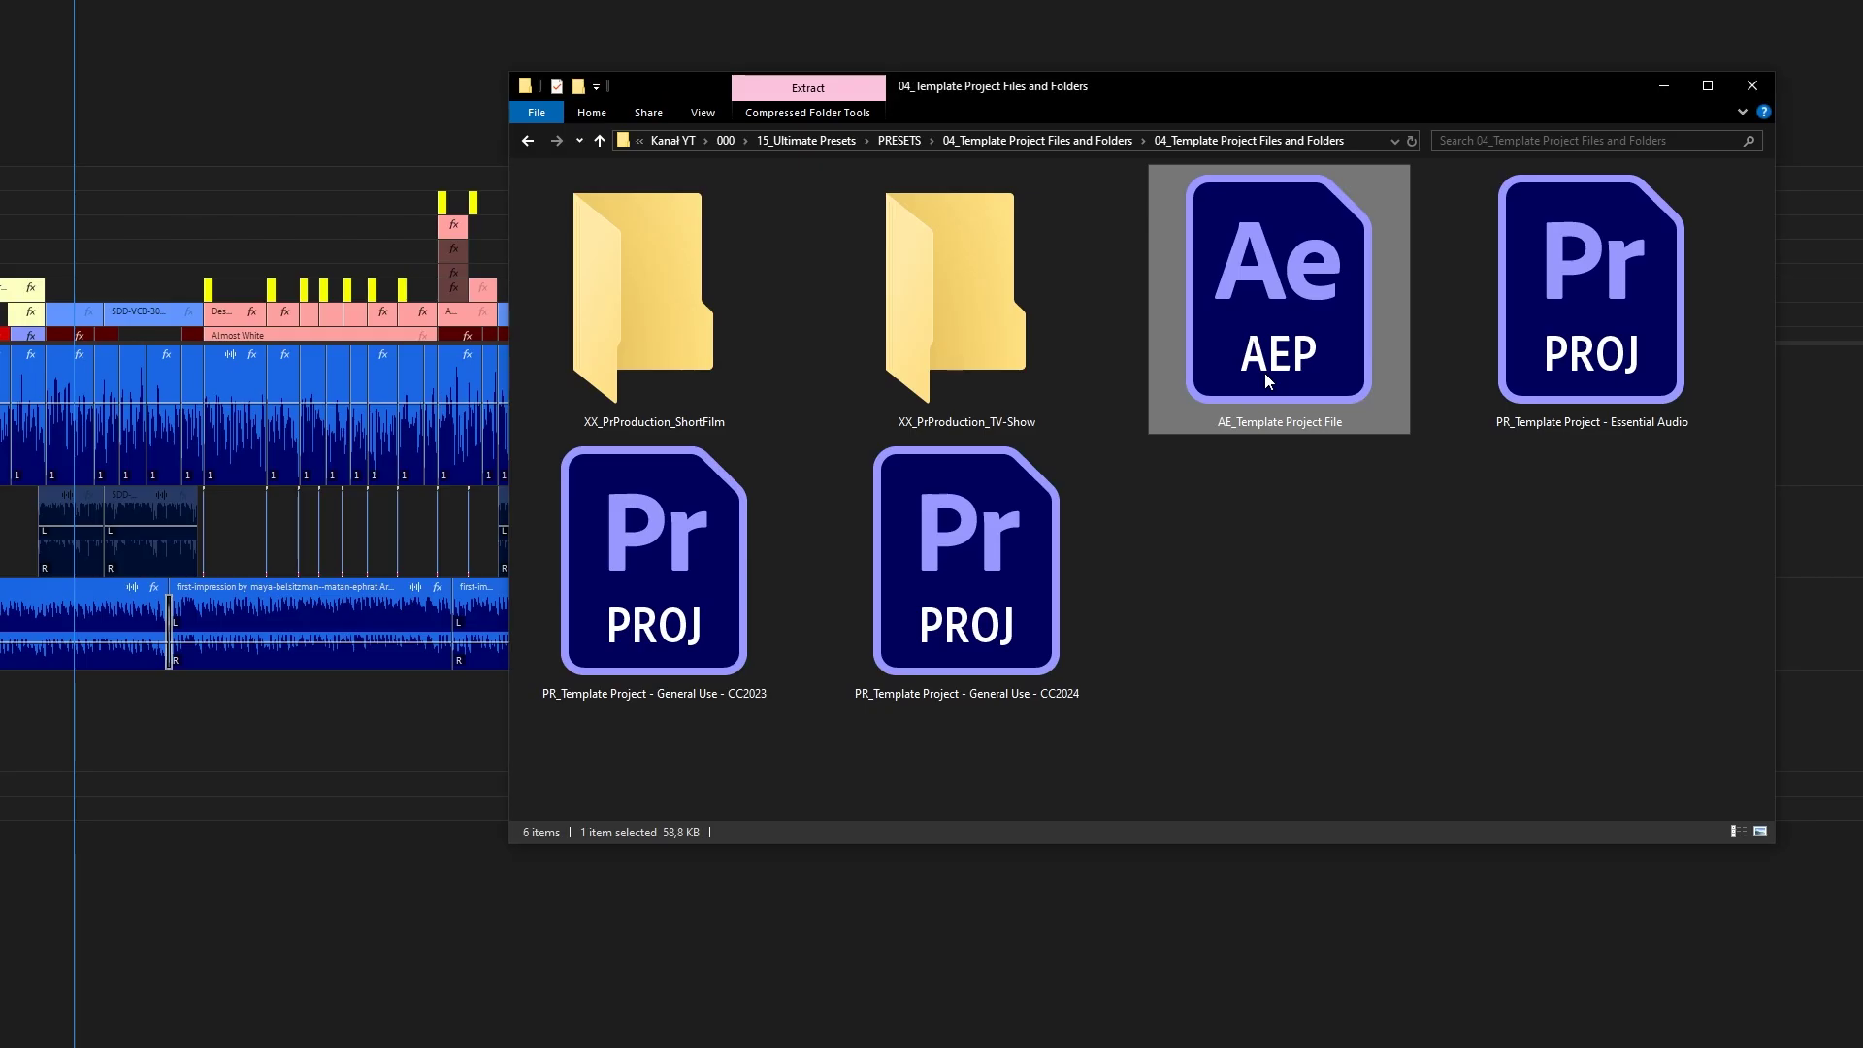
Open the PR_Template Project - General Use - CC2024 template and expand its 02_AUDIO bin.
click(1541, 382)
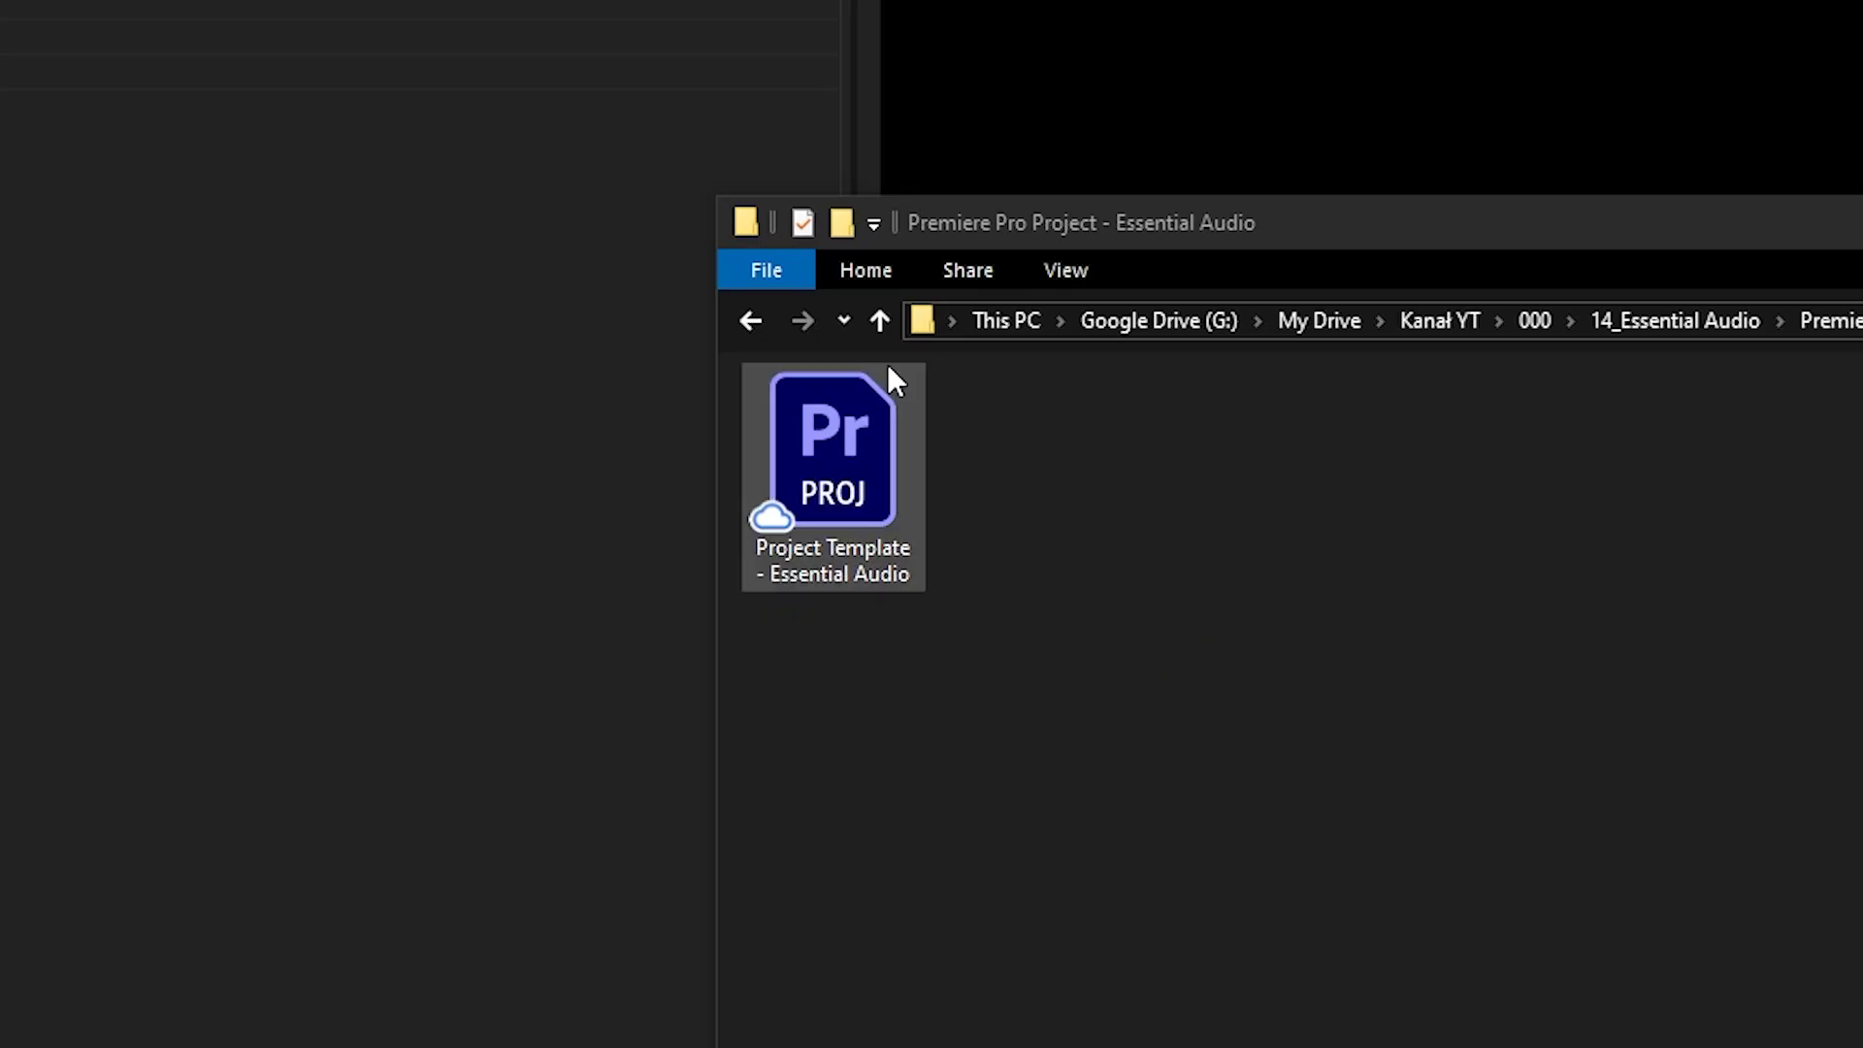
click(878, 501)
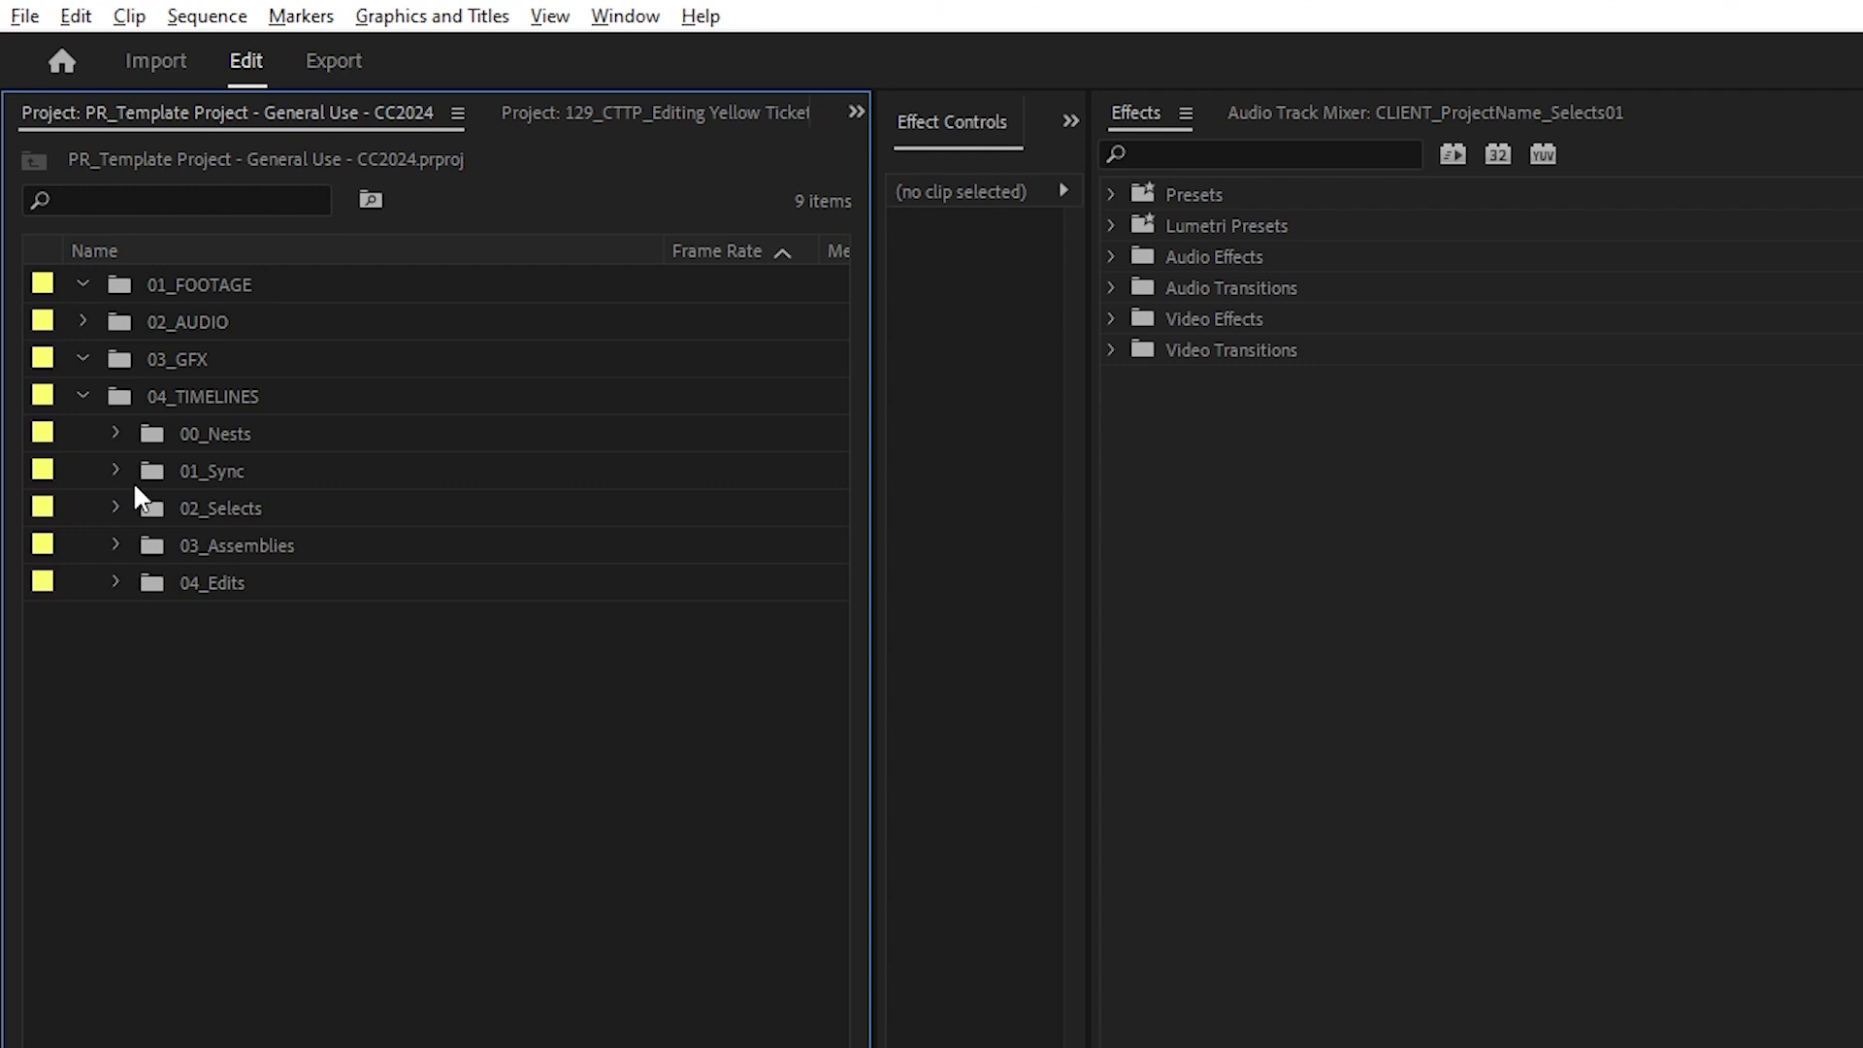
click(84, 321)
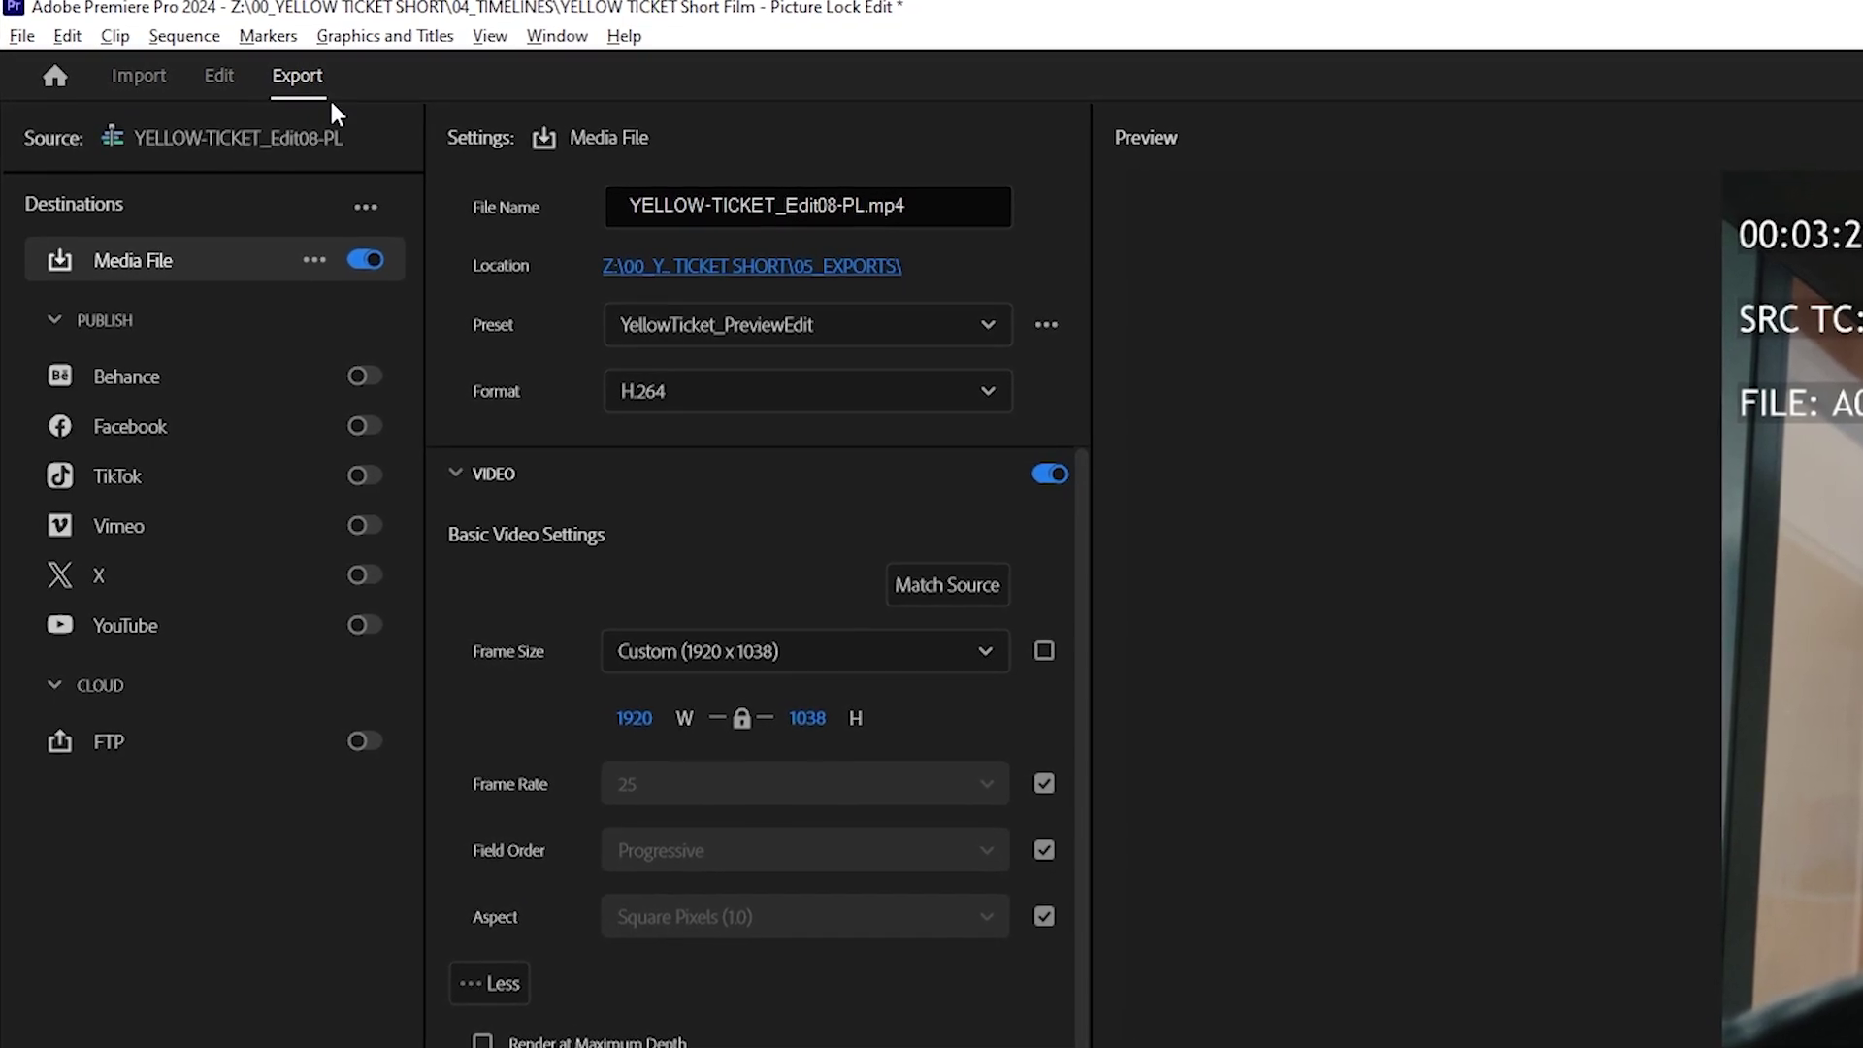
Review the export Preset list and select the two uncompressed WAV export presets.
click(931, 324)
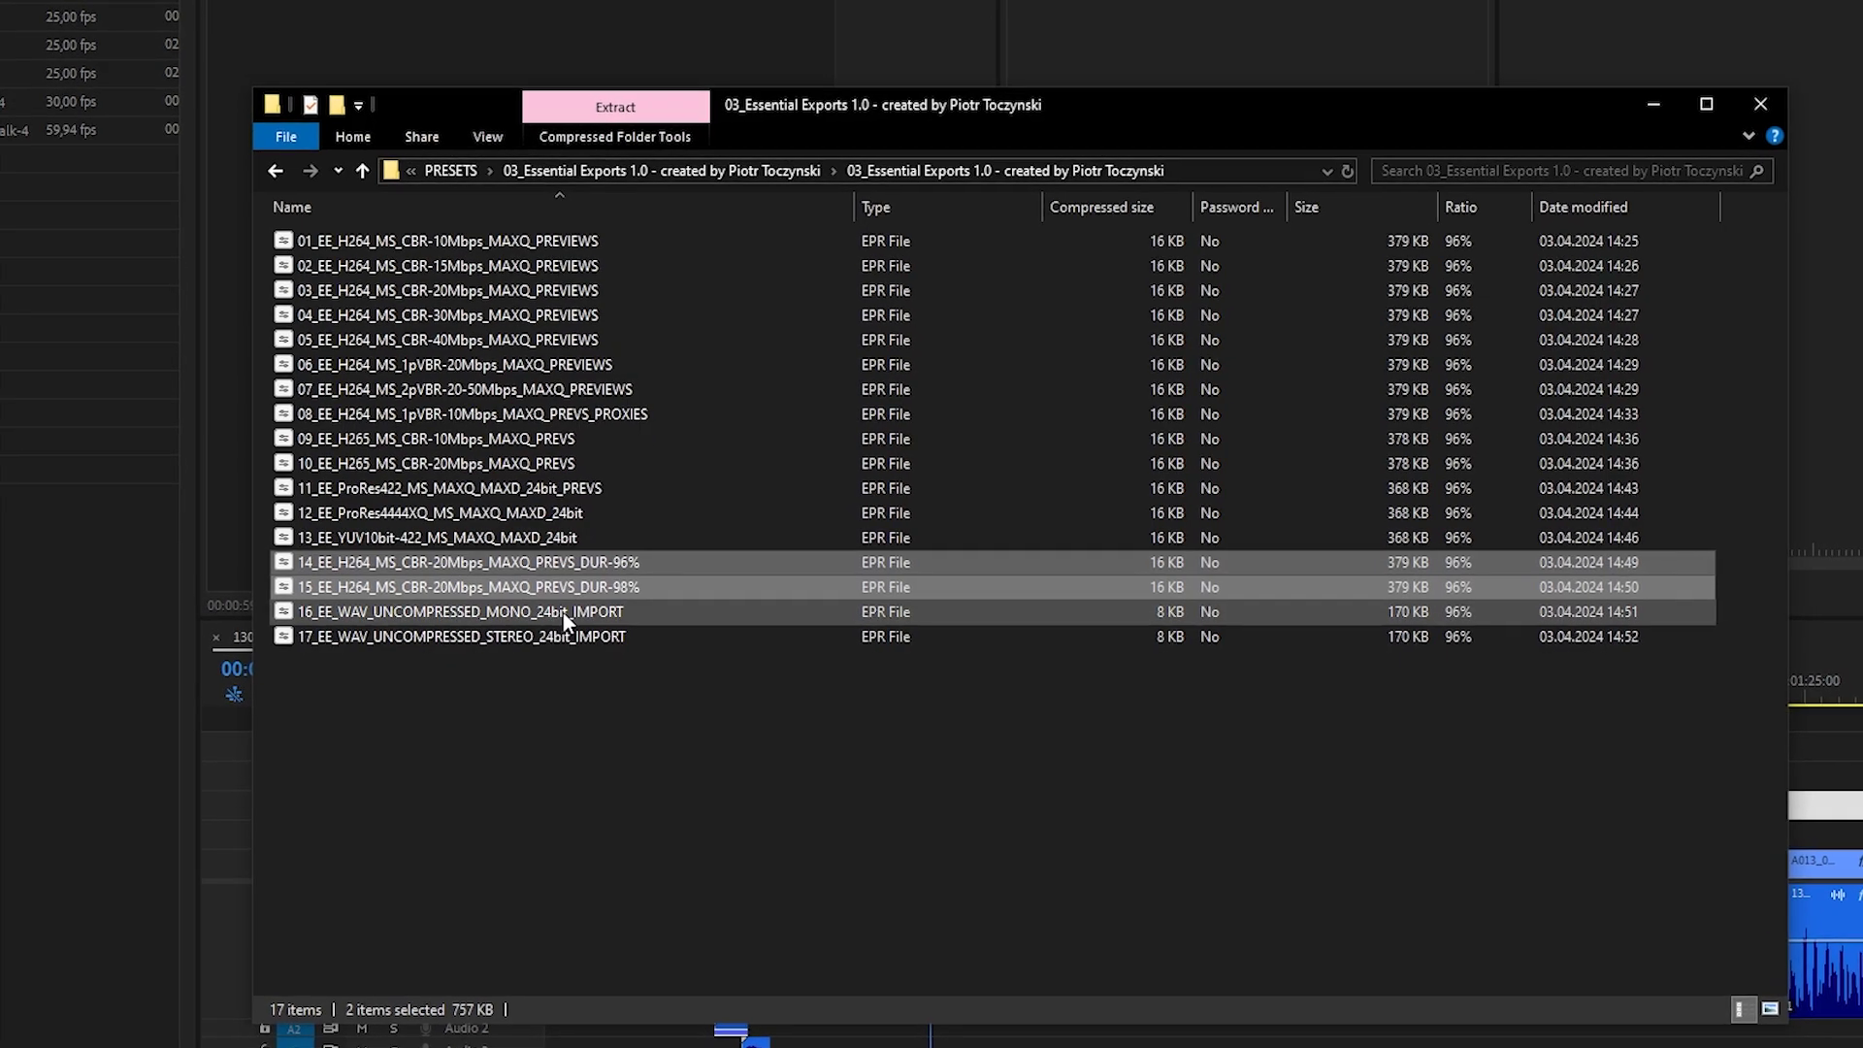
click(563, 613)
shift+click(521, 637)
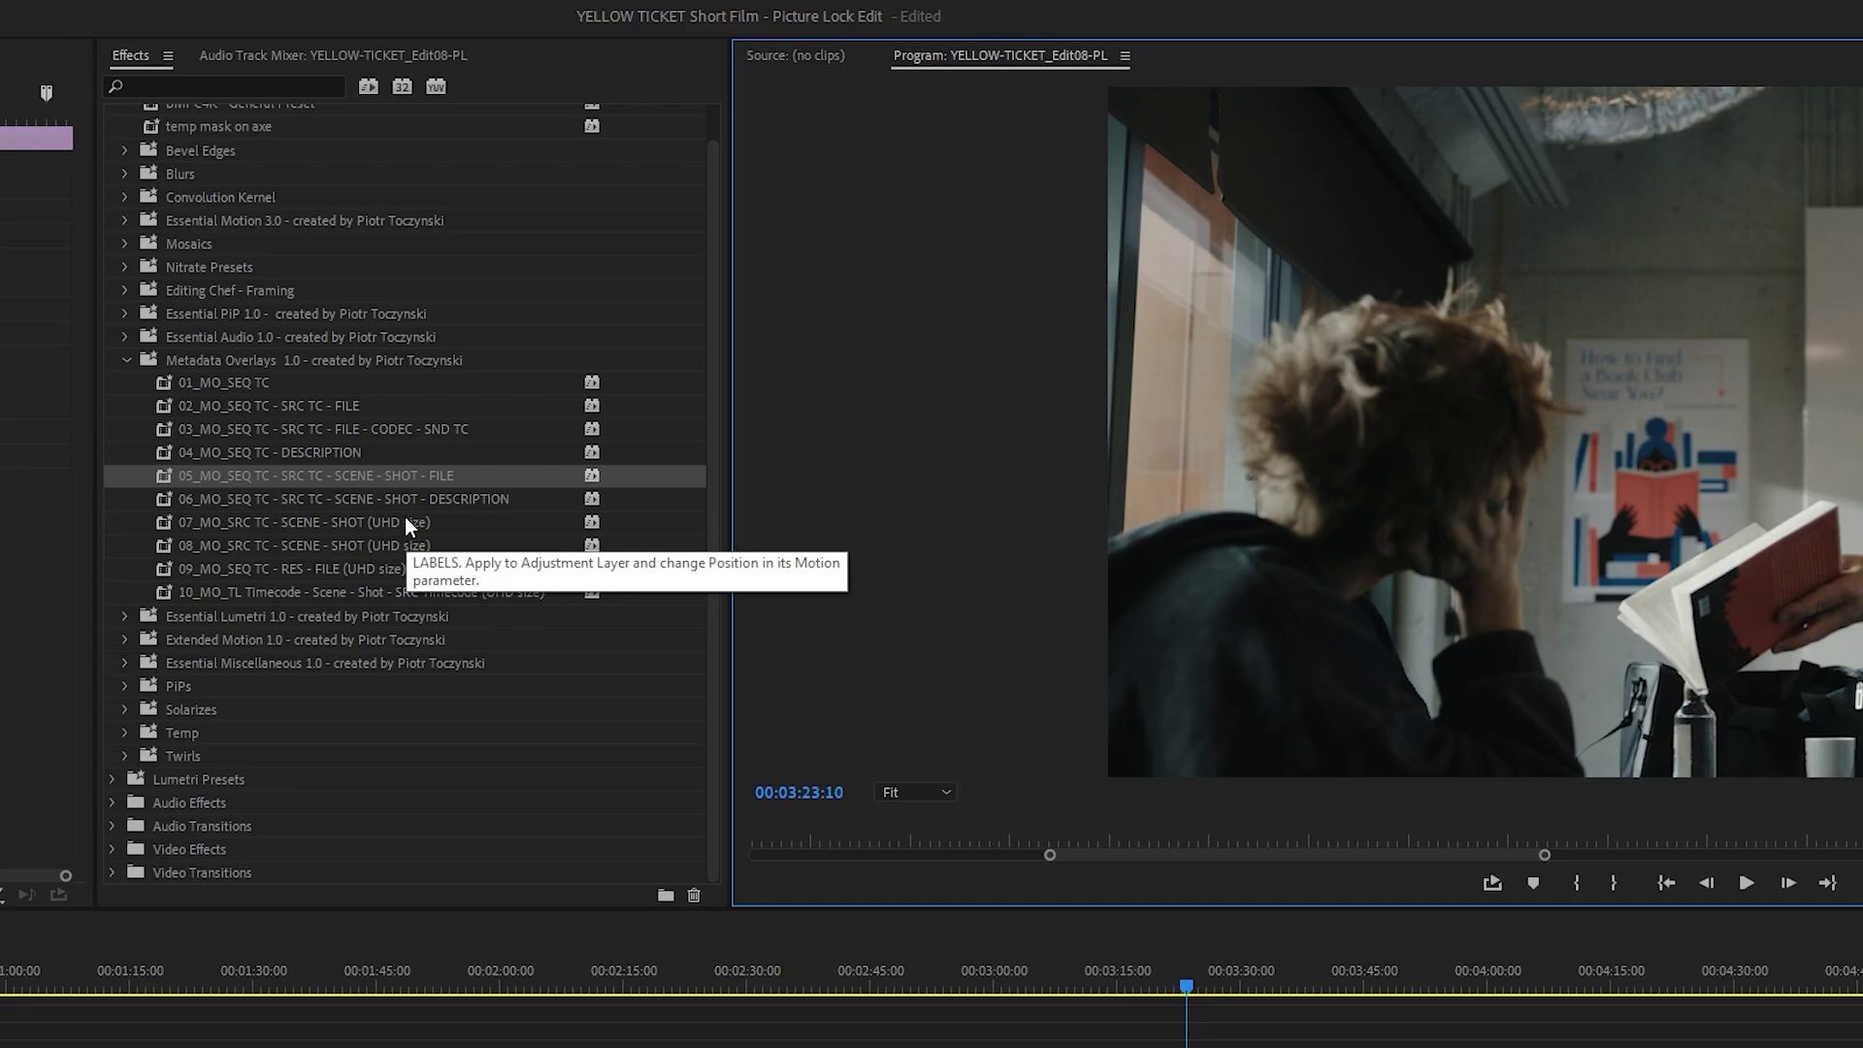
Apply 06_MO_SEQ TC - SRC TC - SCENE - SHOT - DESCRIPTION to the purple adjustment clip.
click(877, 305)
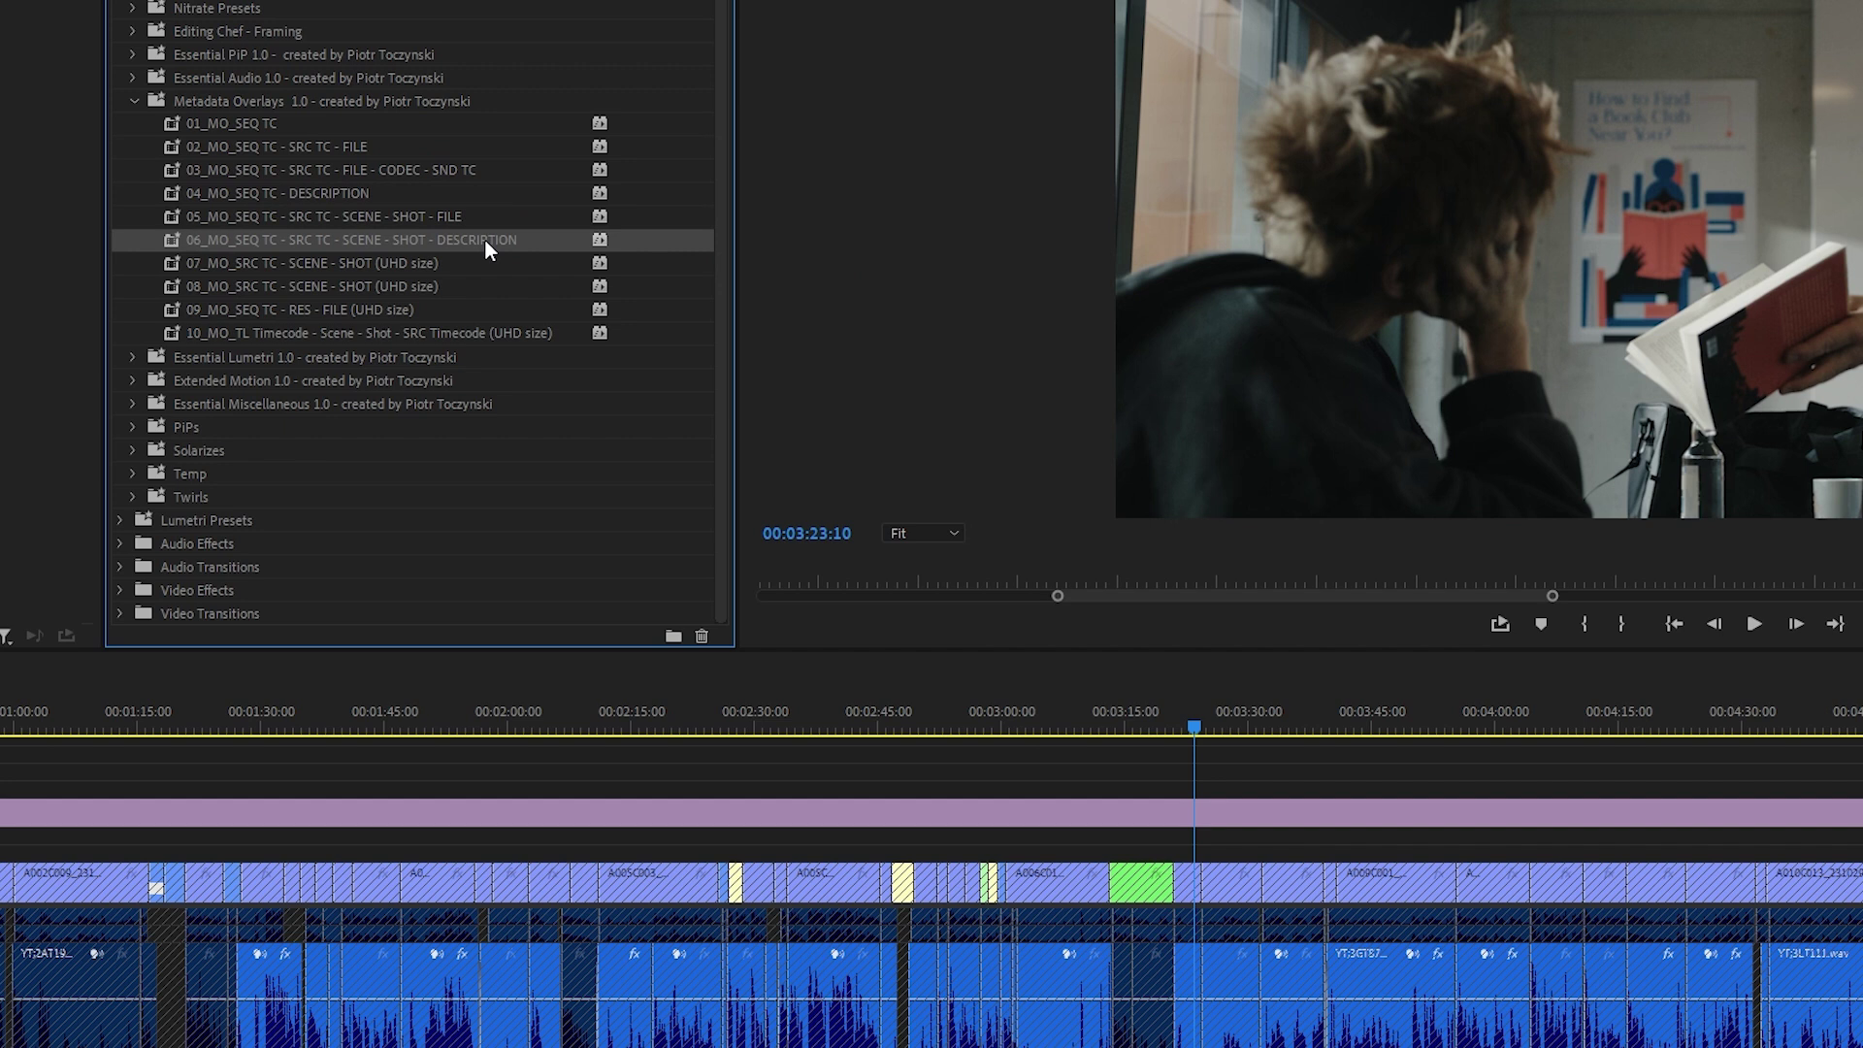
drag(480, 238, 871, 592)
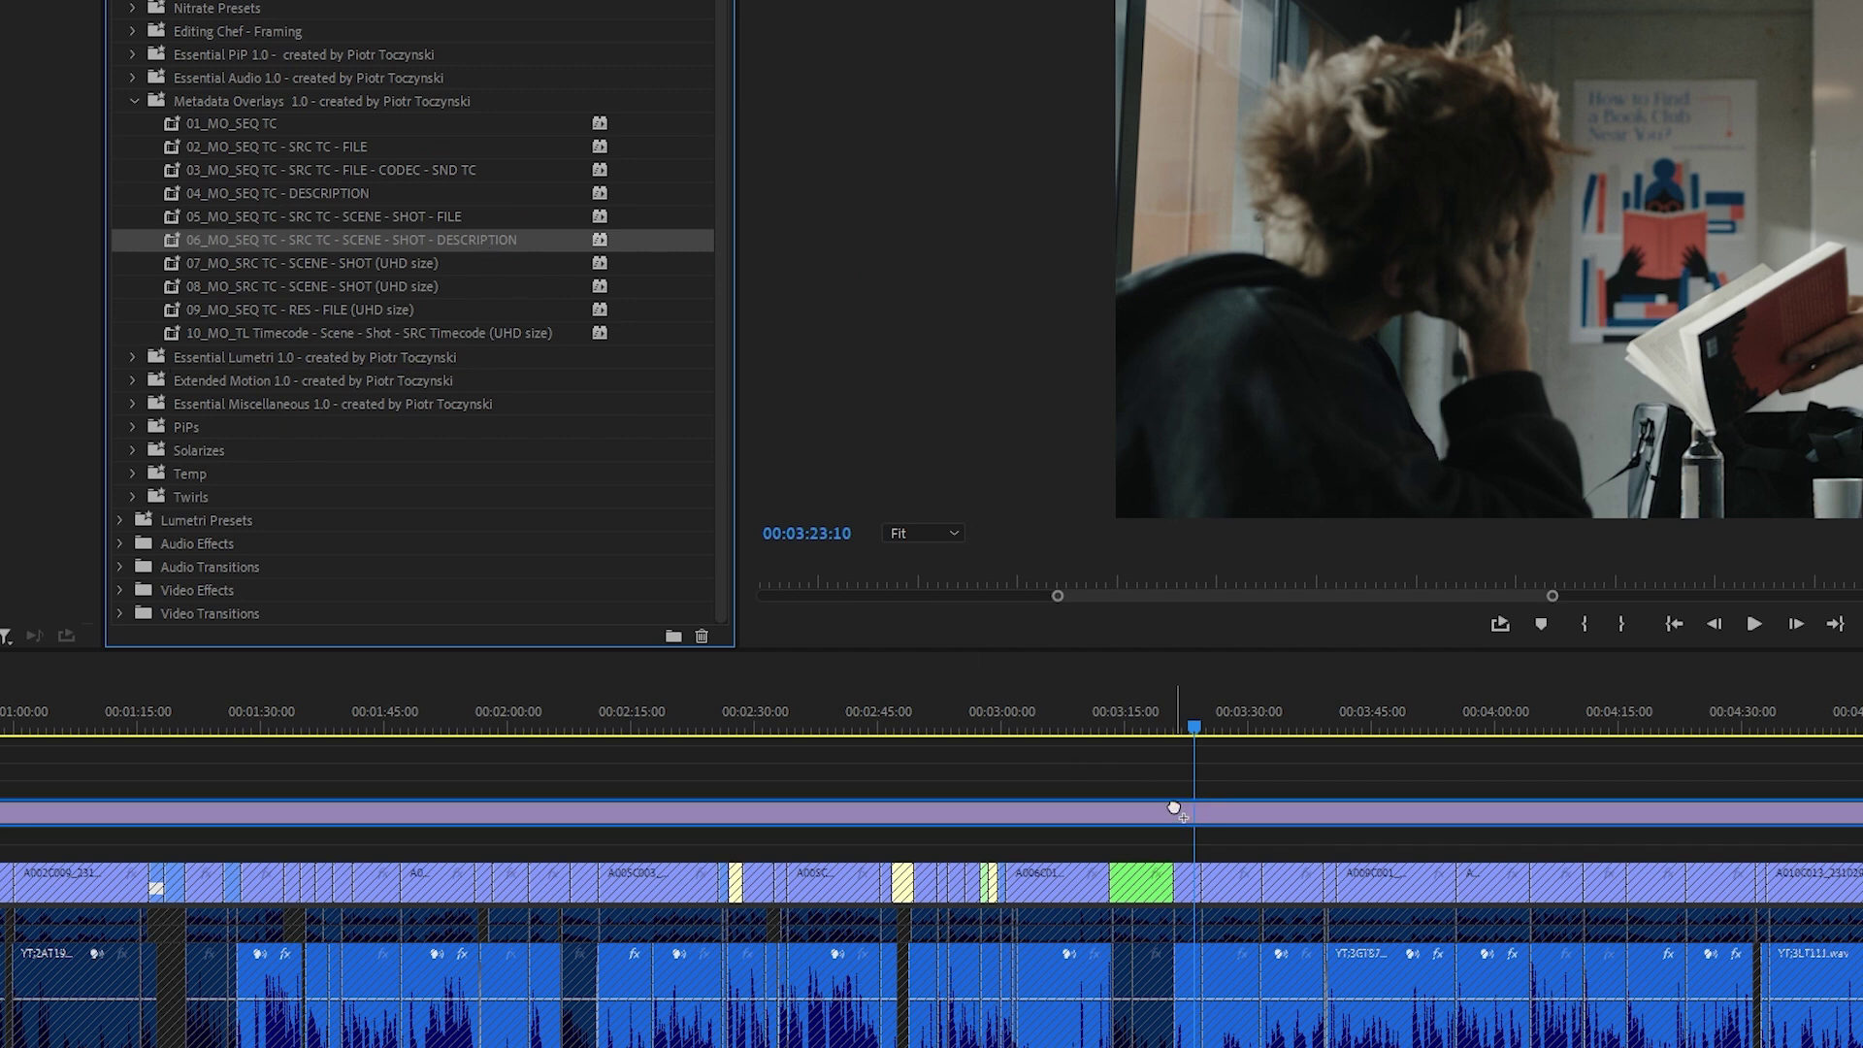
drag(1174, 807, 1174, 808)
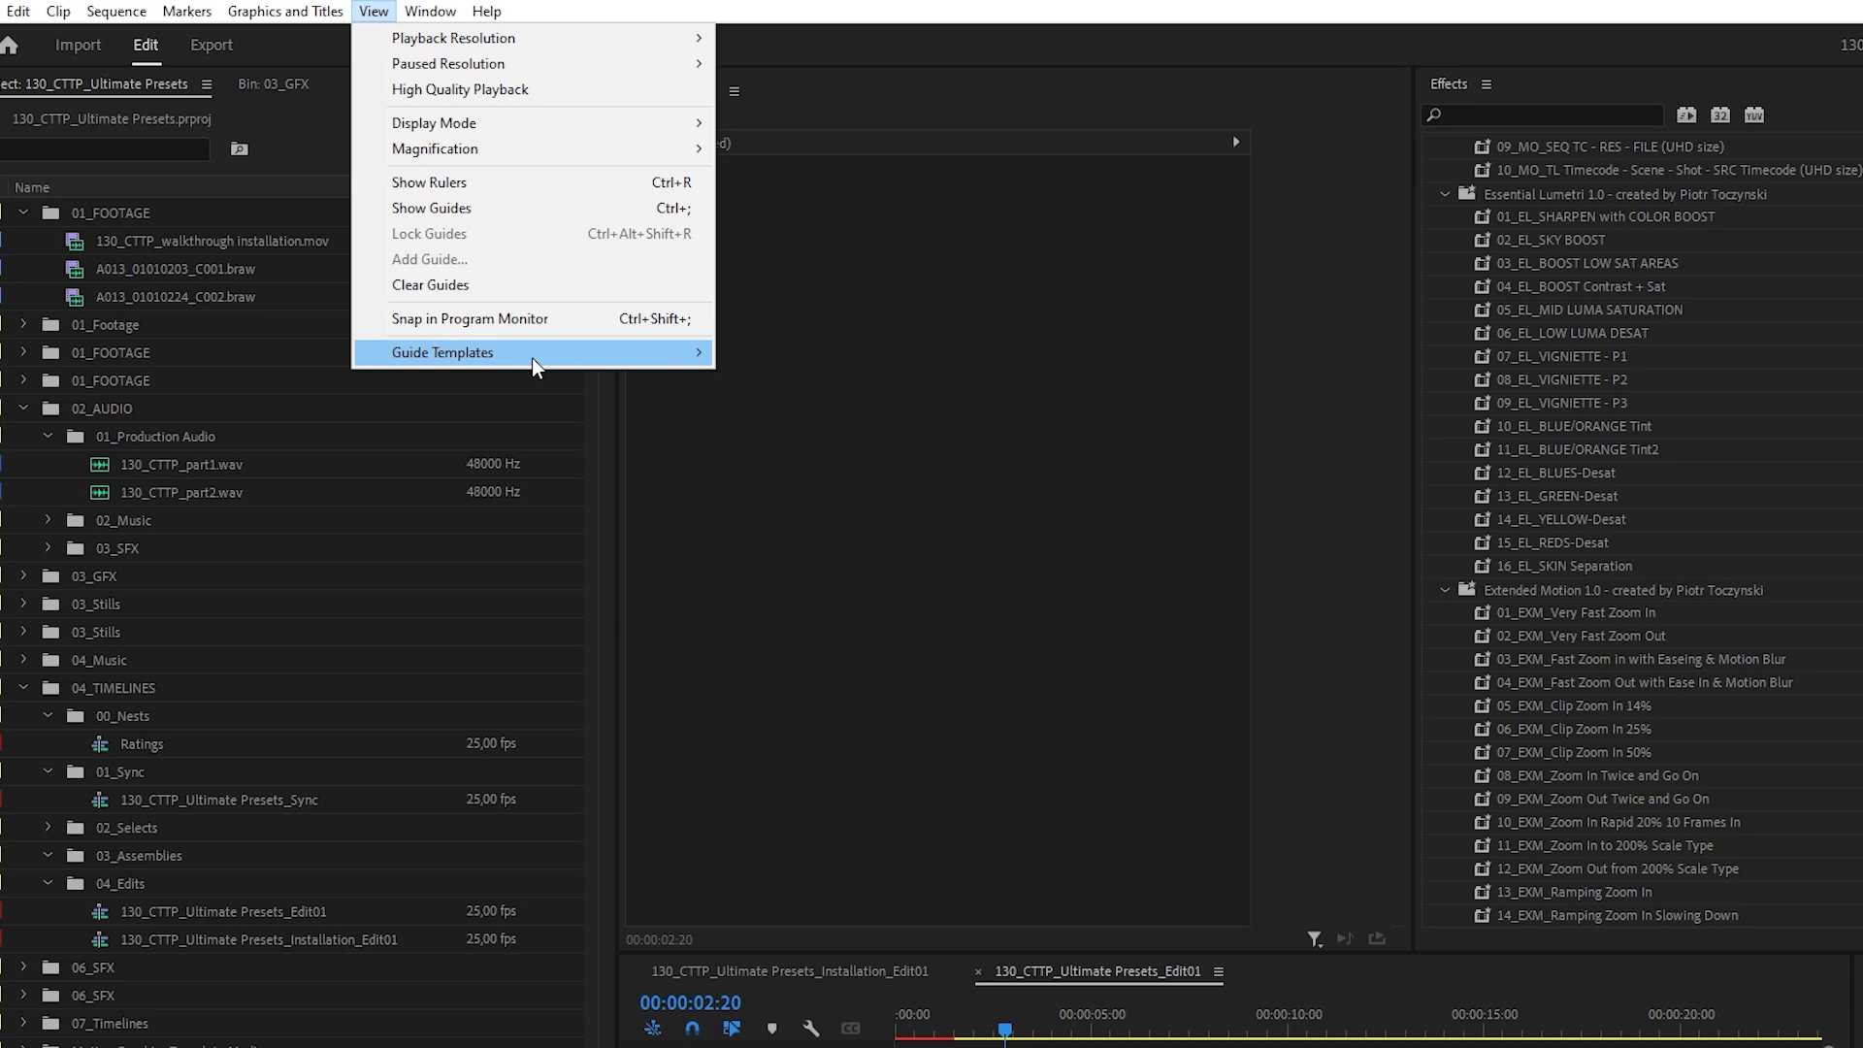
Show the 12_EG_4 Parts Vertically with a Middle Line guides over the Program Monitor.
mouse_move(686, 372)
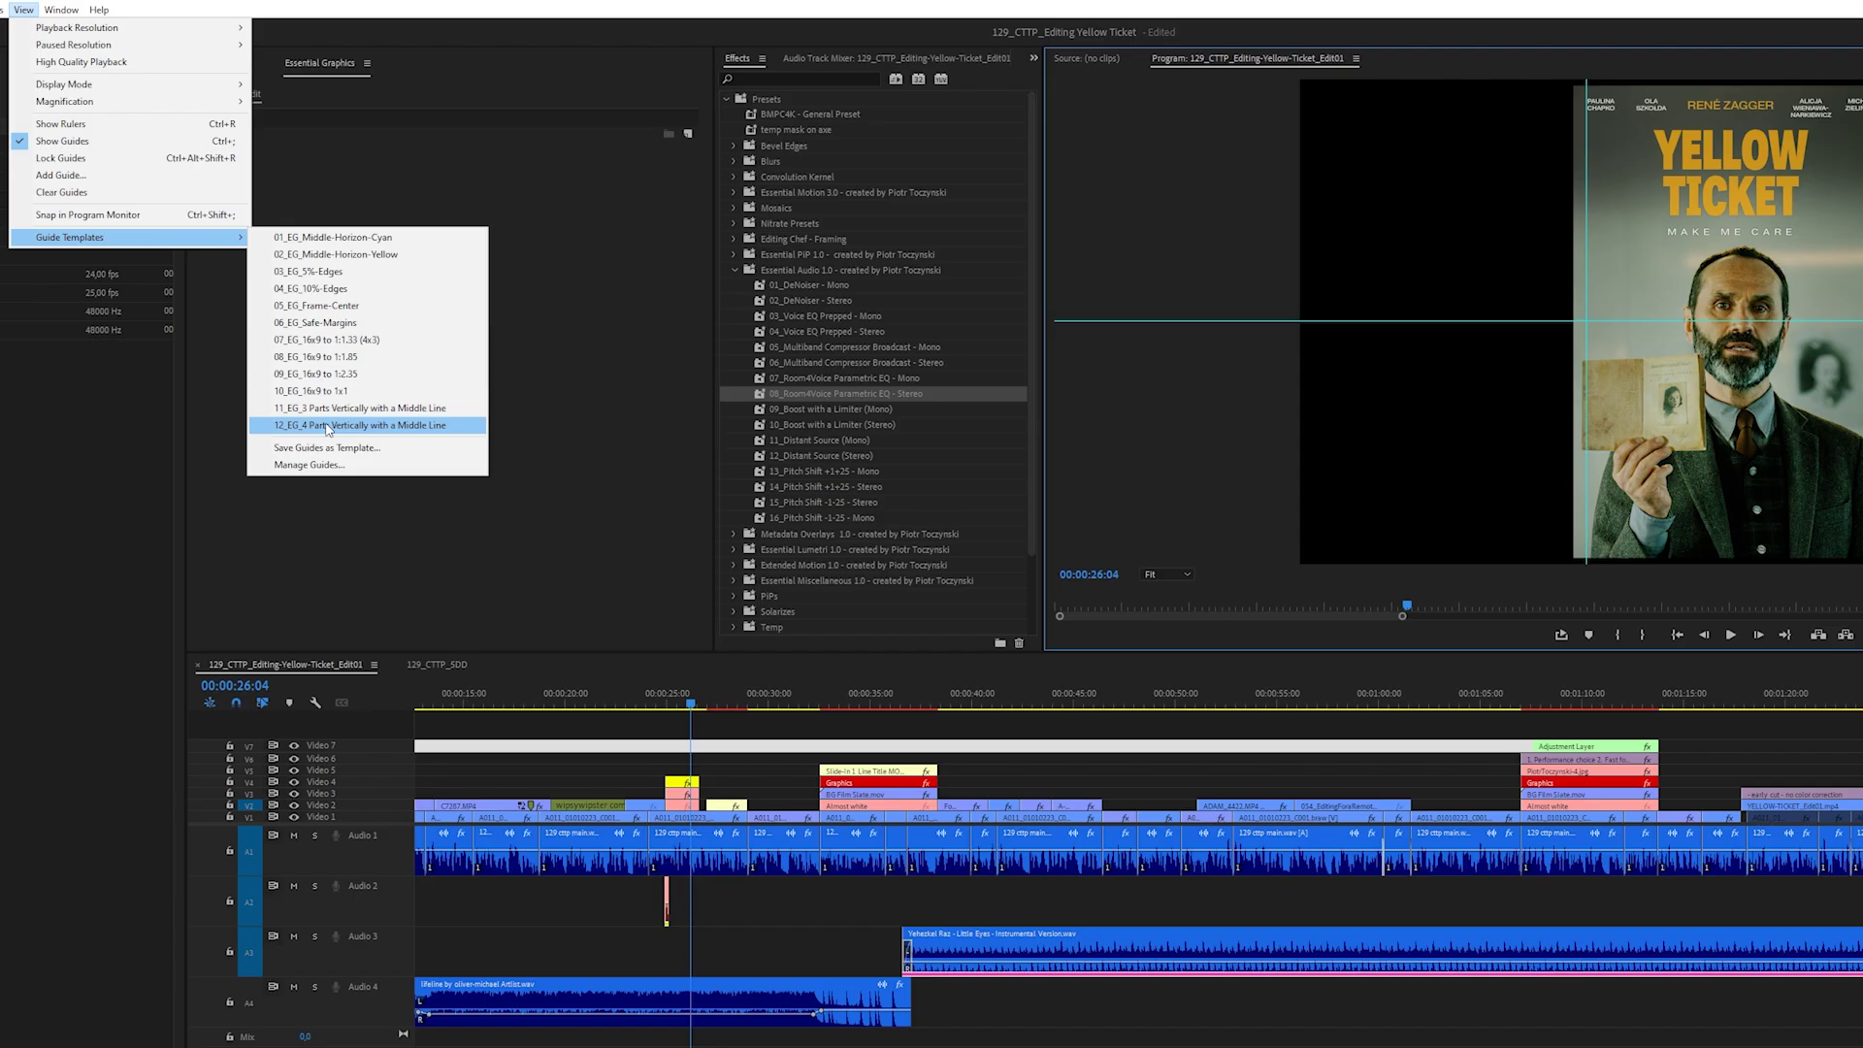
click(907, 726)
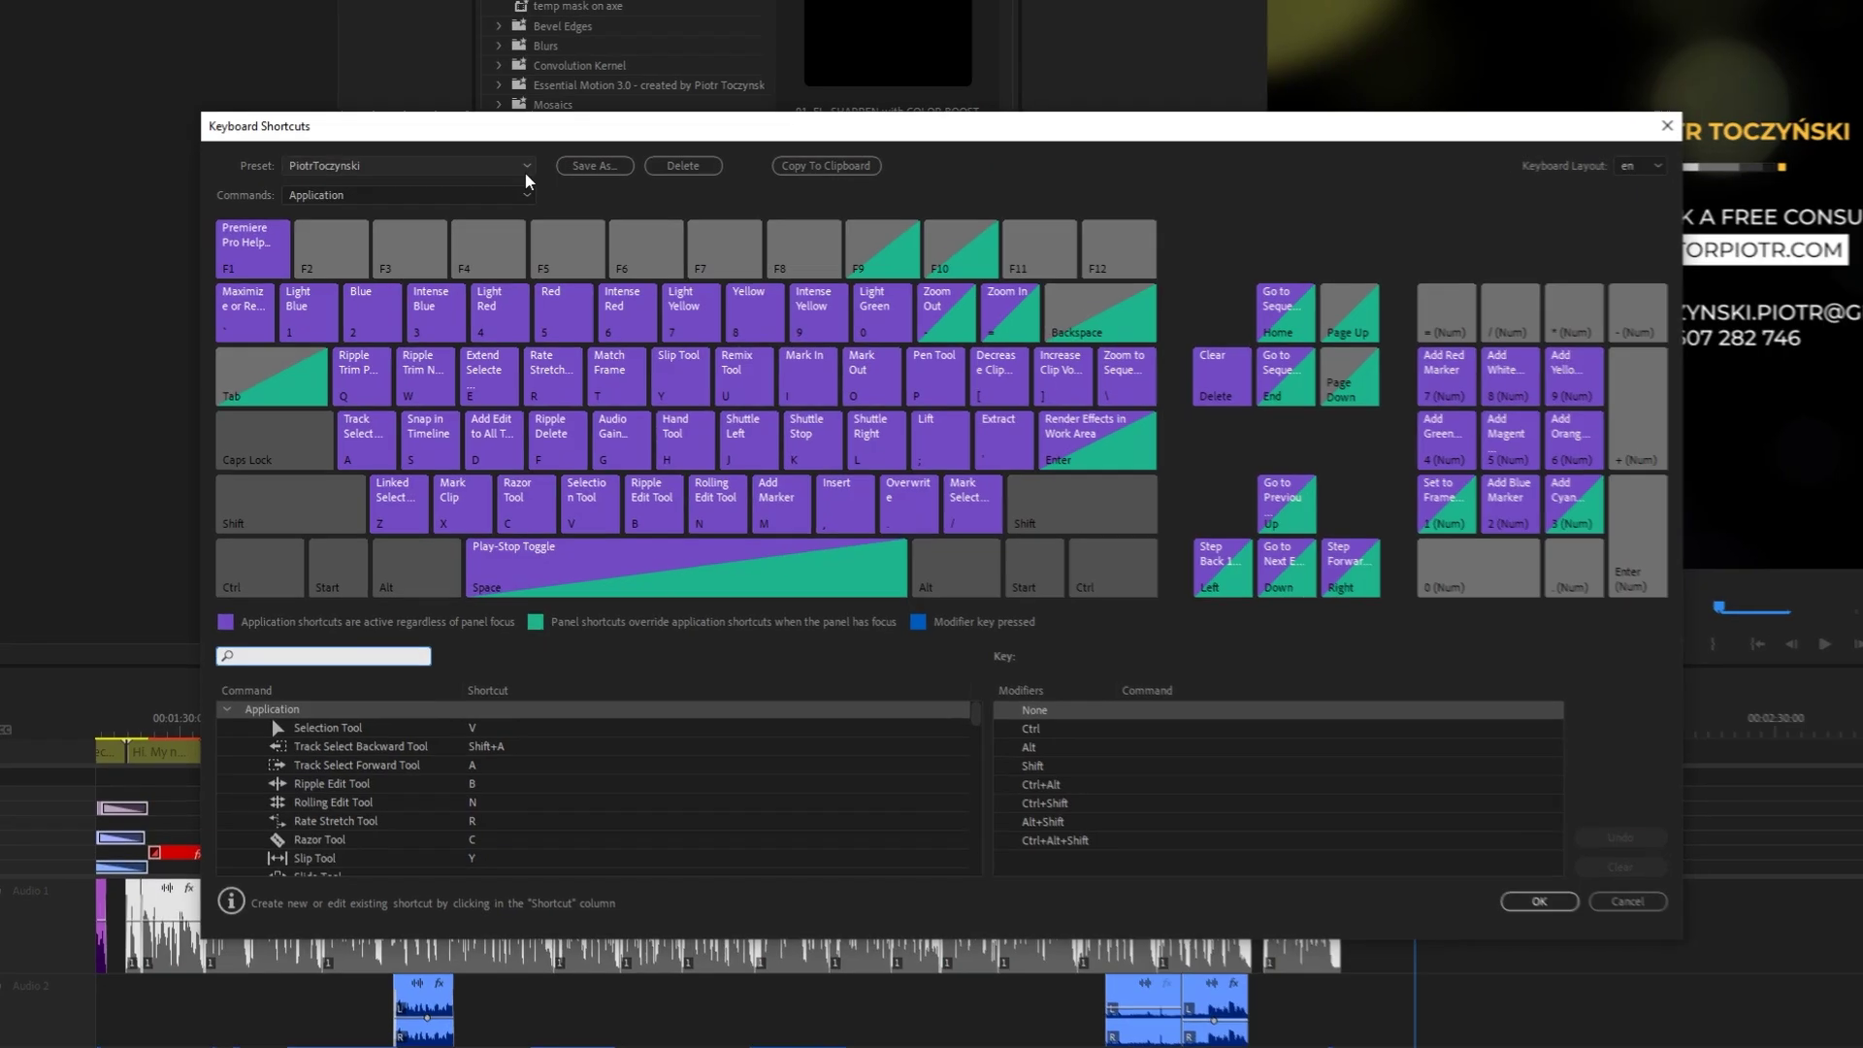
Search the keyboard shortcuts and inspect the keys assigned to the label colours.
click(514, 171)
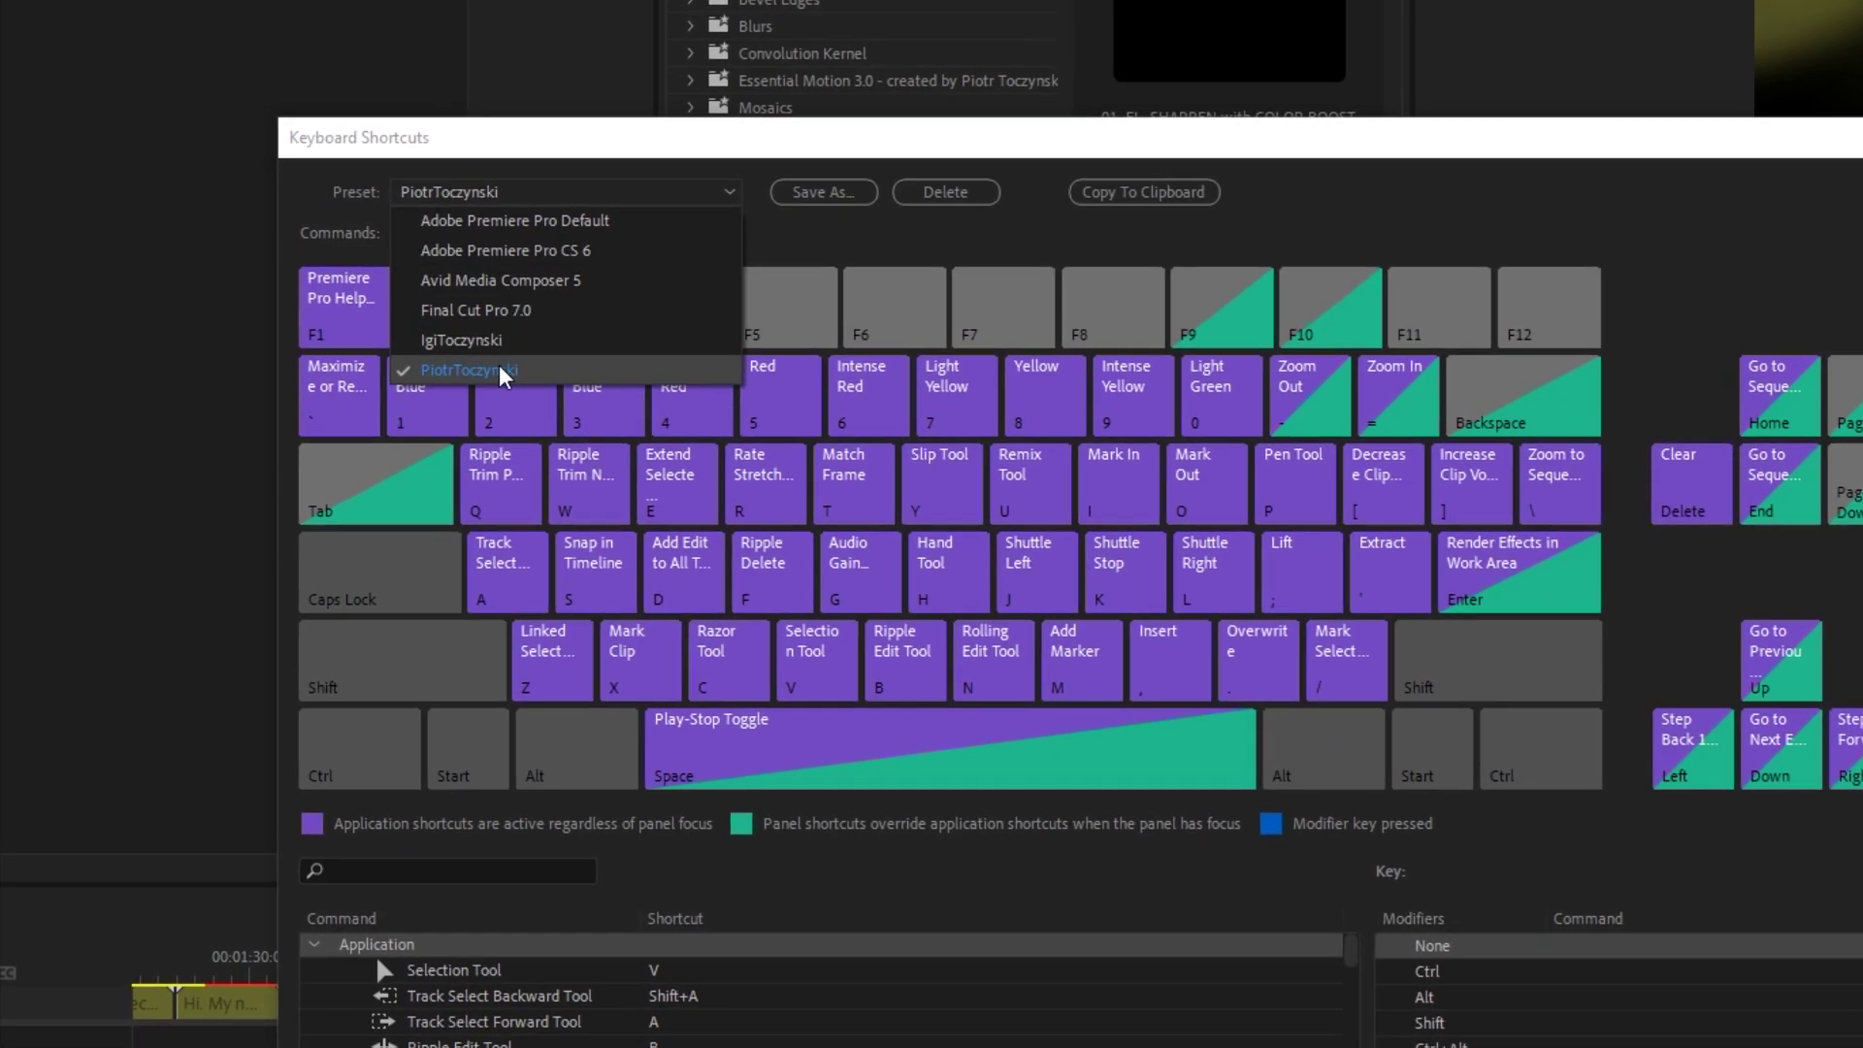
text(close)
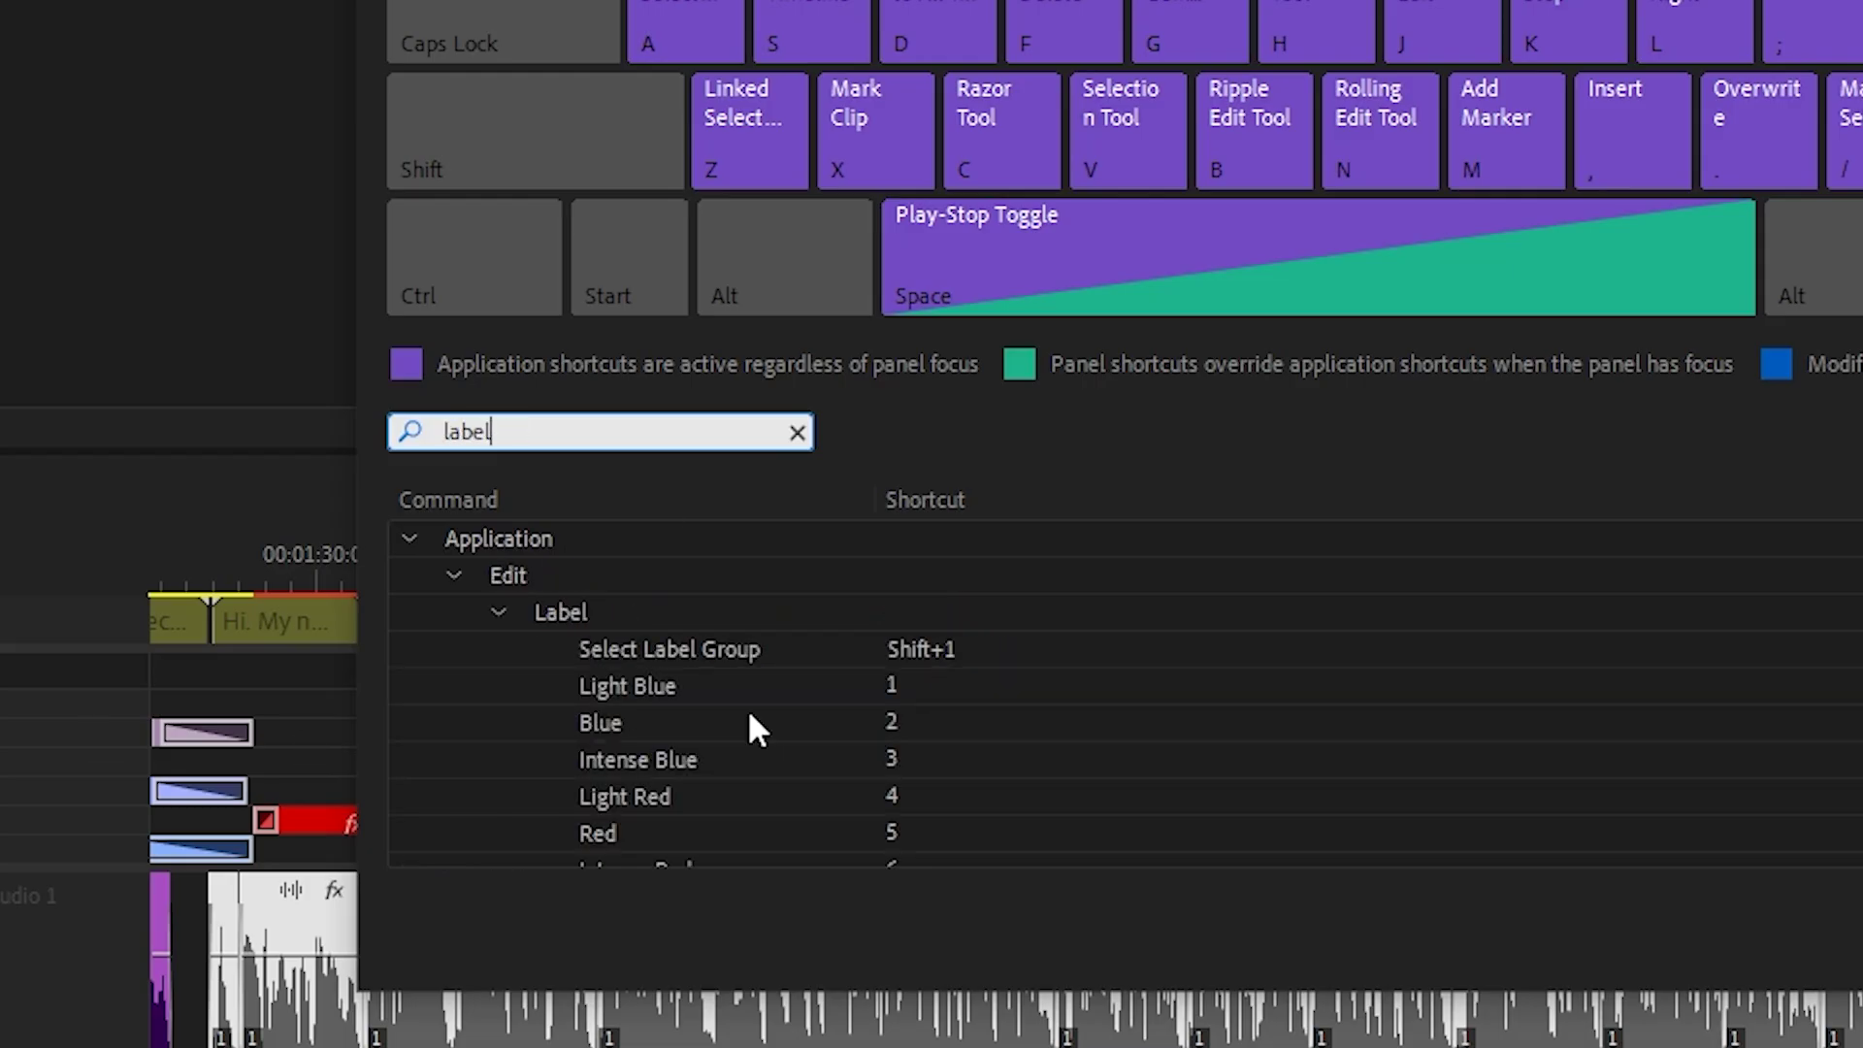
click(844, 672)
scroll(923, 776, down, 5)
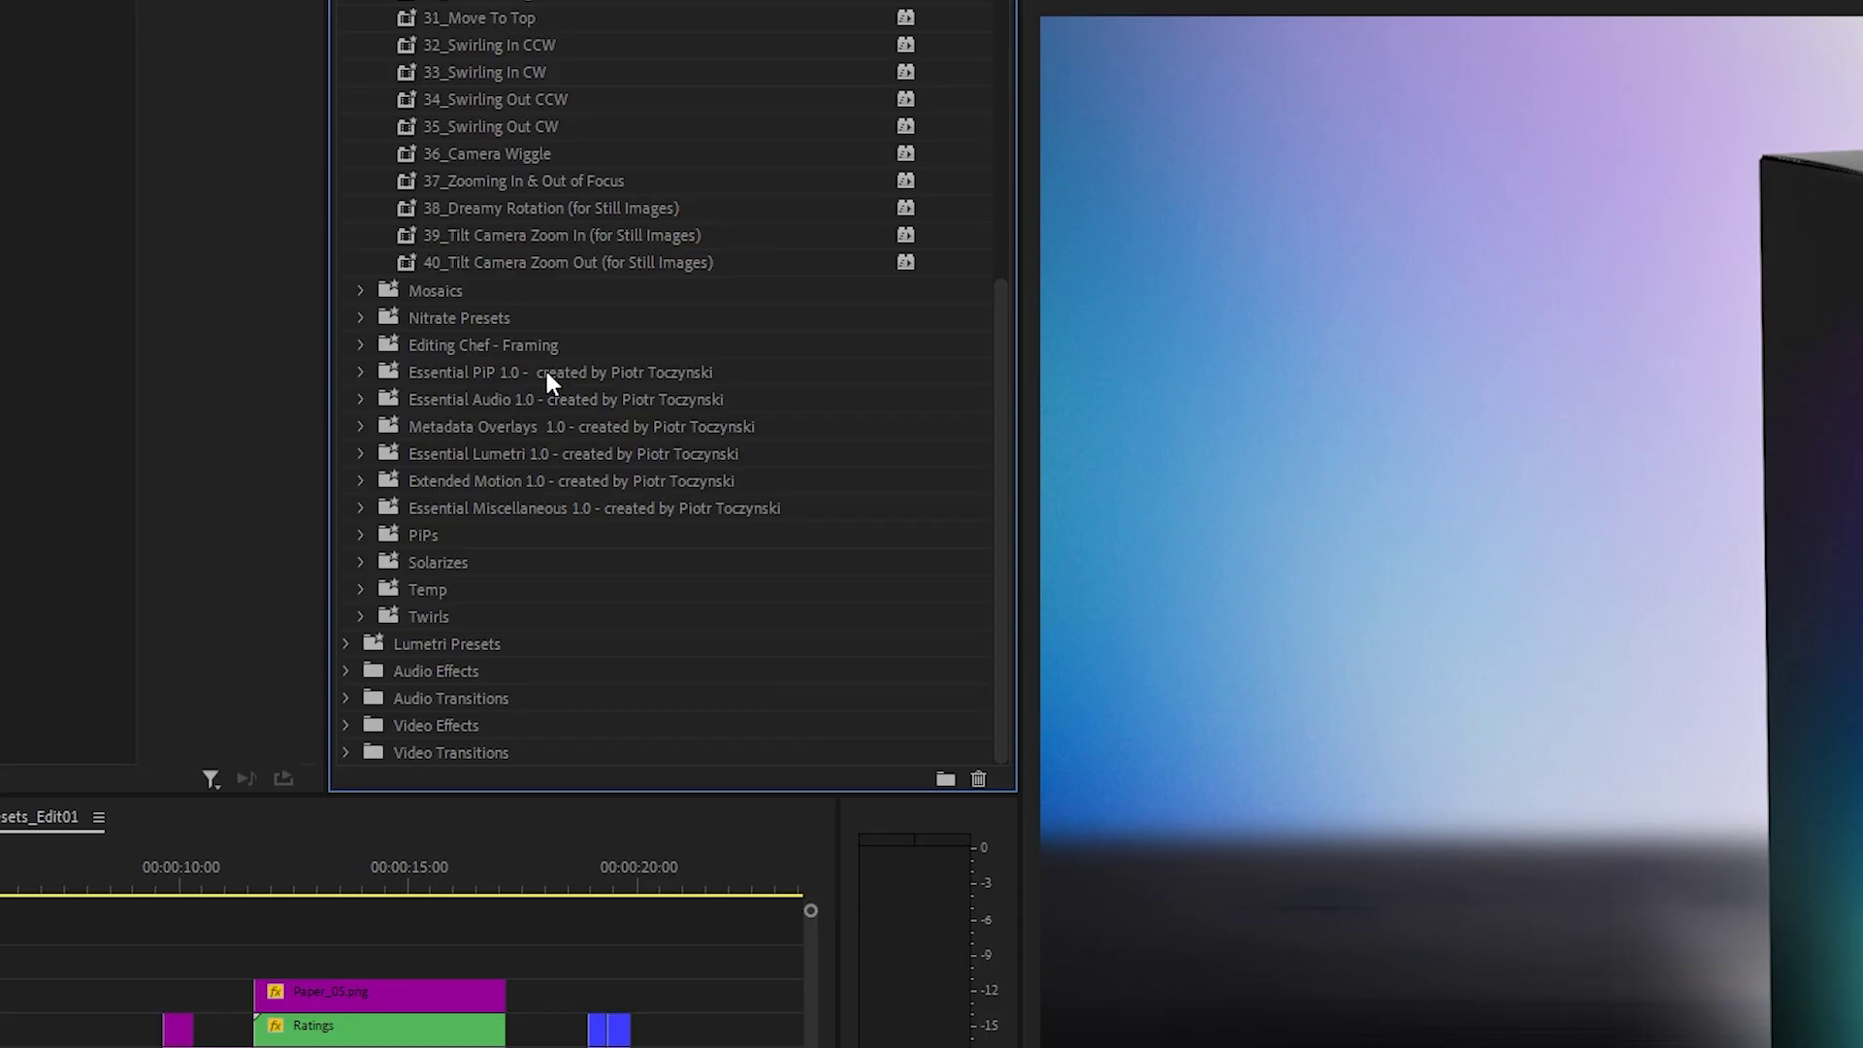
Apply 01_PiP_2images_LEFT_HD to the upper clip and 01_PiP_2images_RIGHT_HD to the lower clip.
click(362, 372)
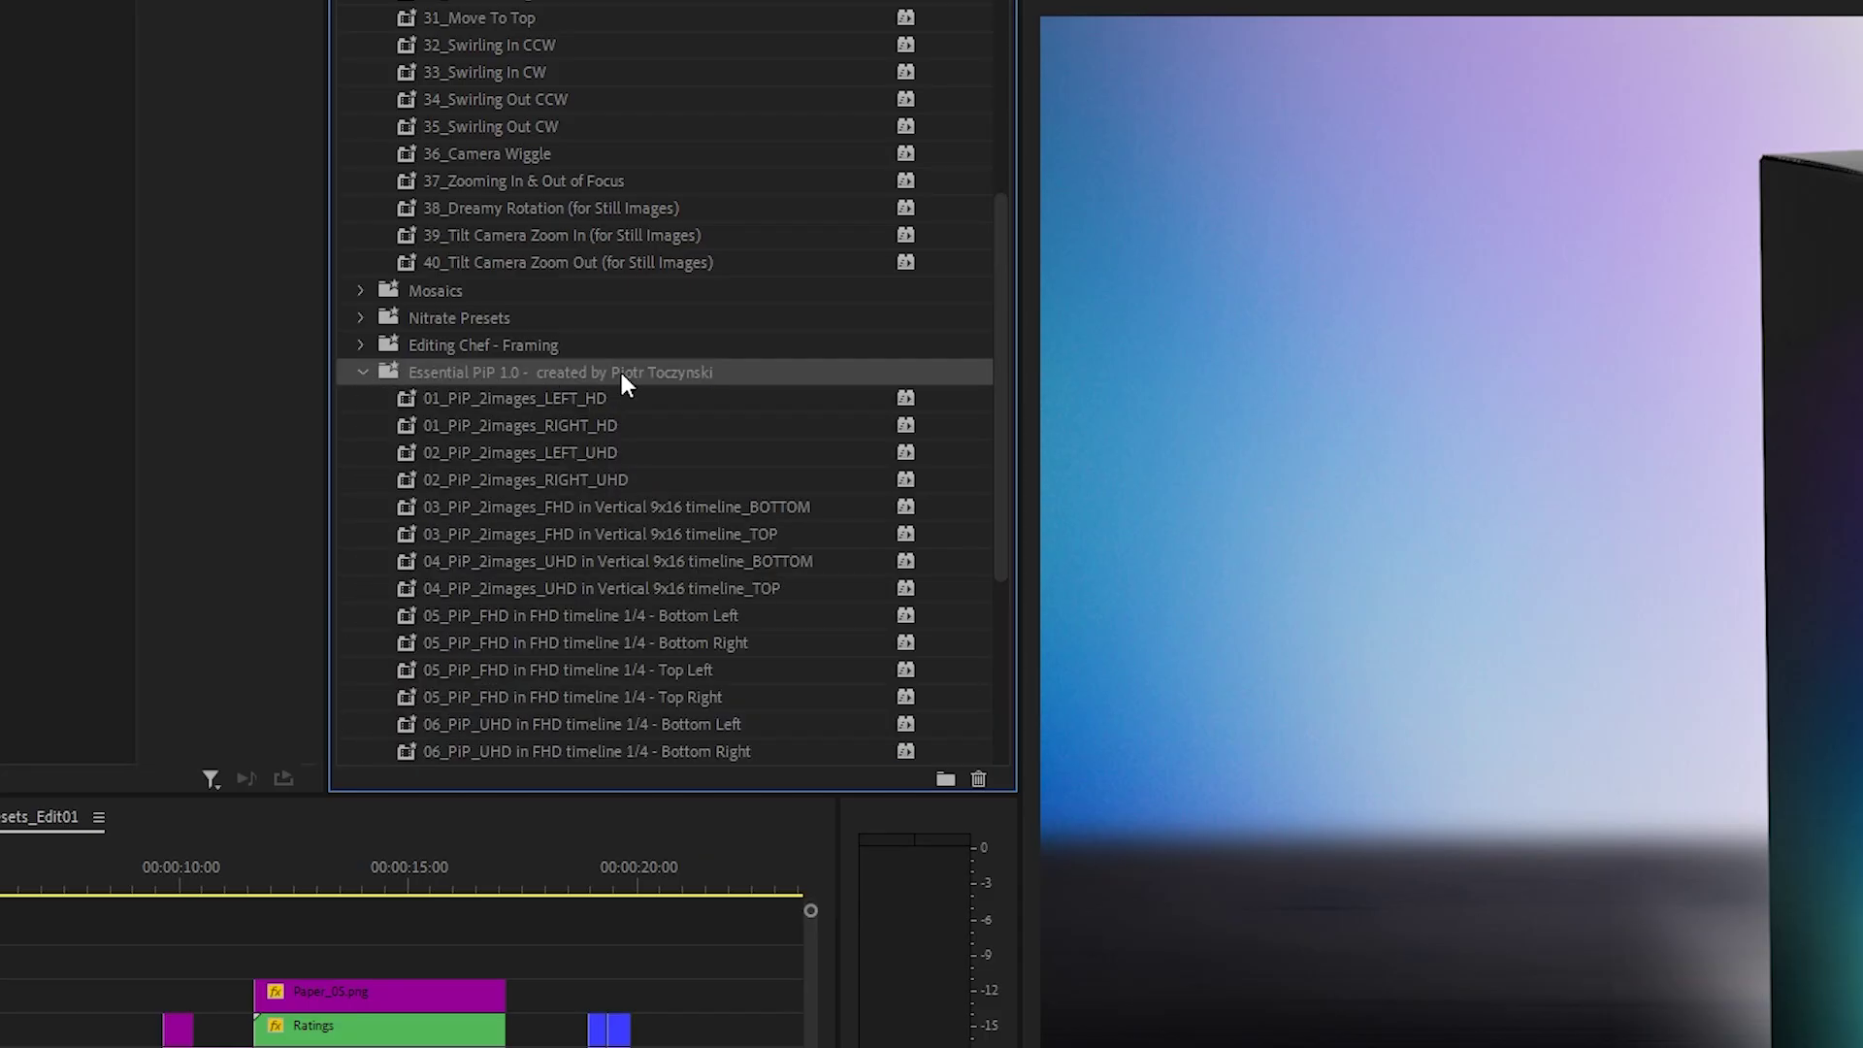
scroll(622, 383, down, 1)
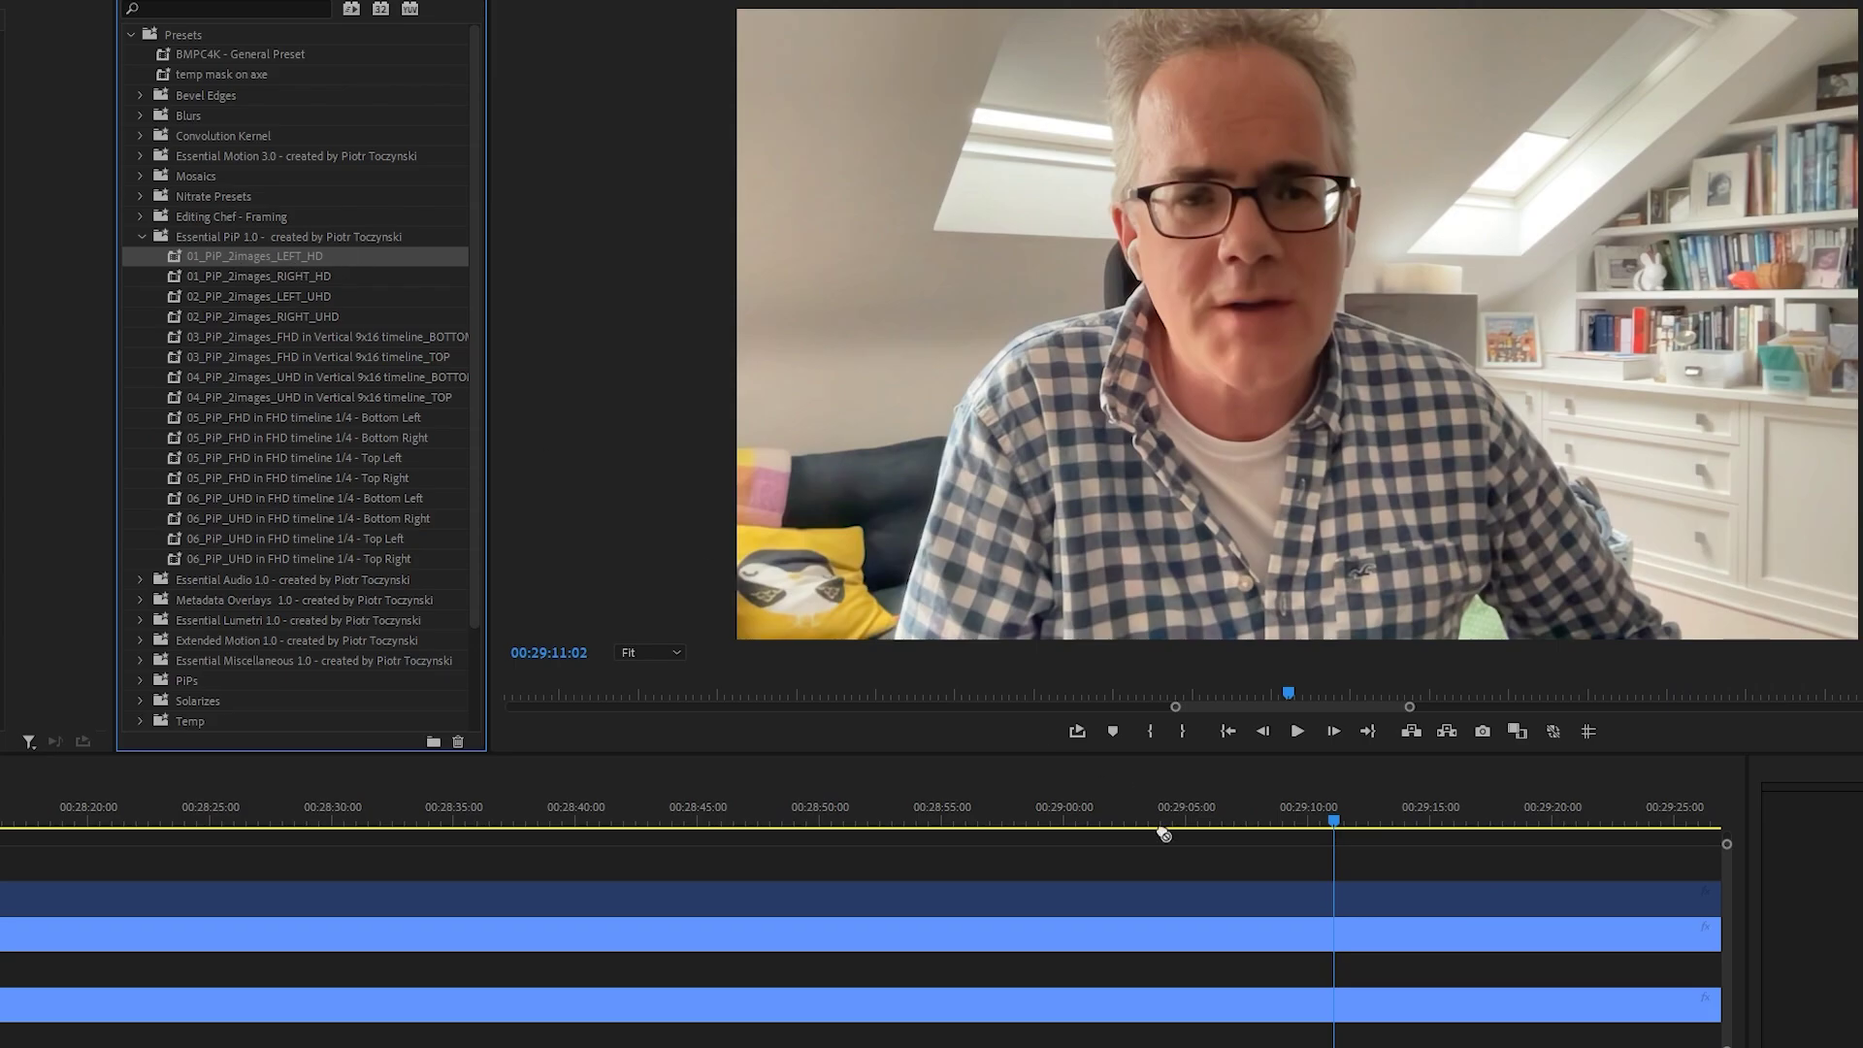
drag(1227, 936, 1227, 936)
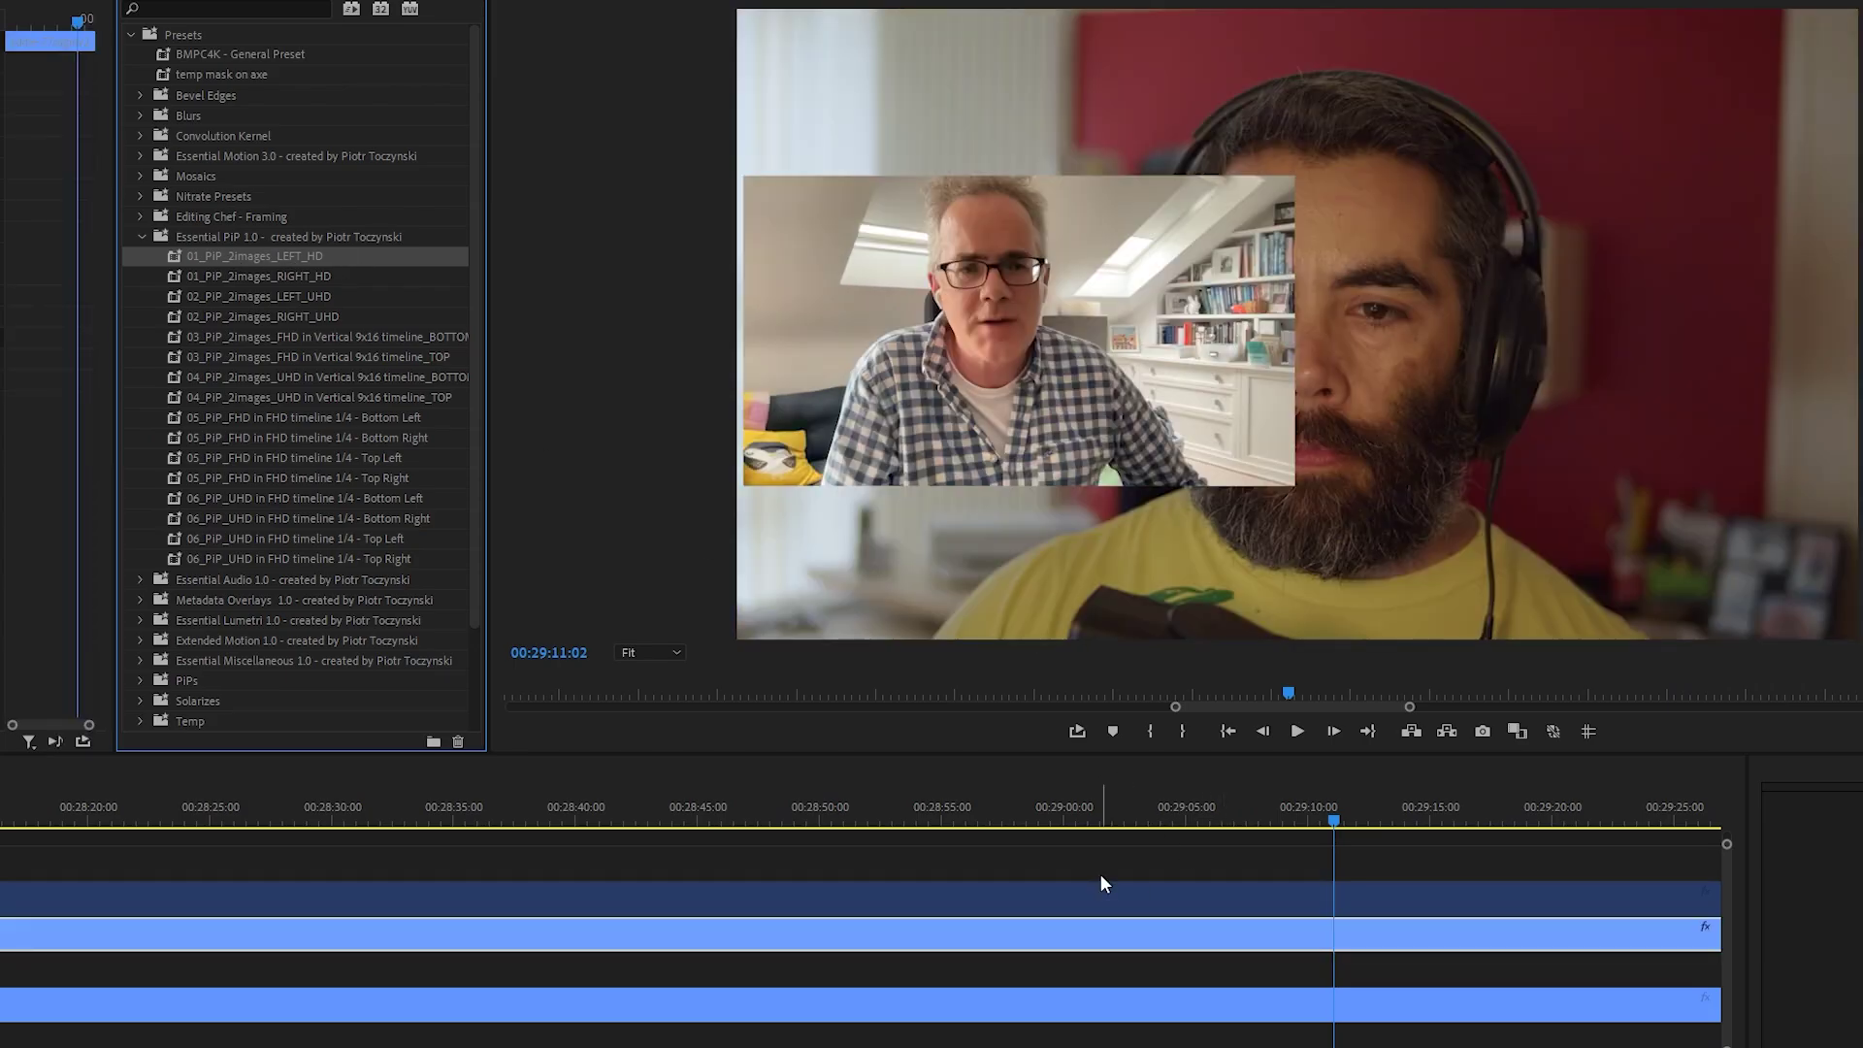
click(241, 278)
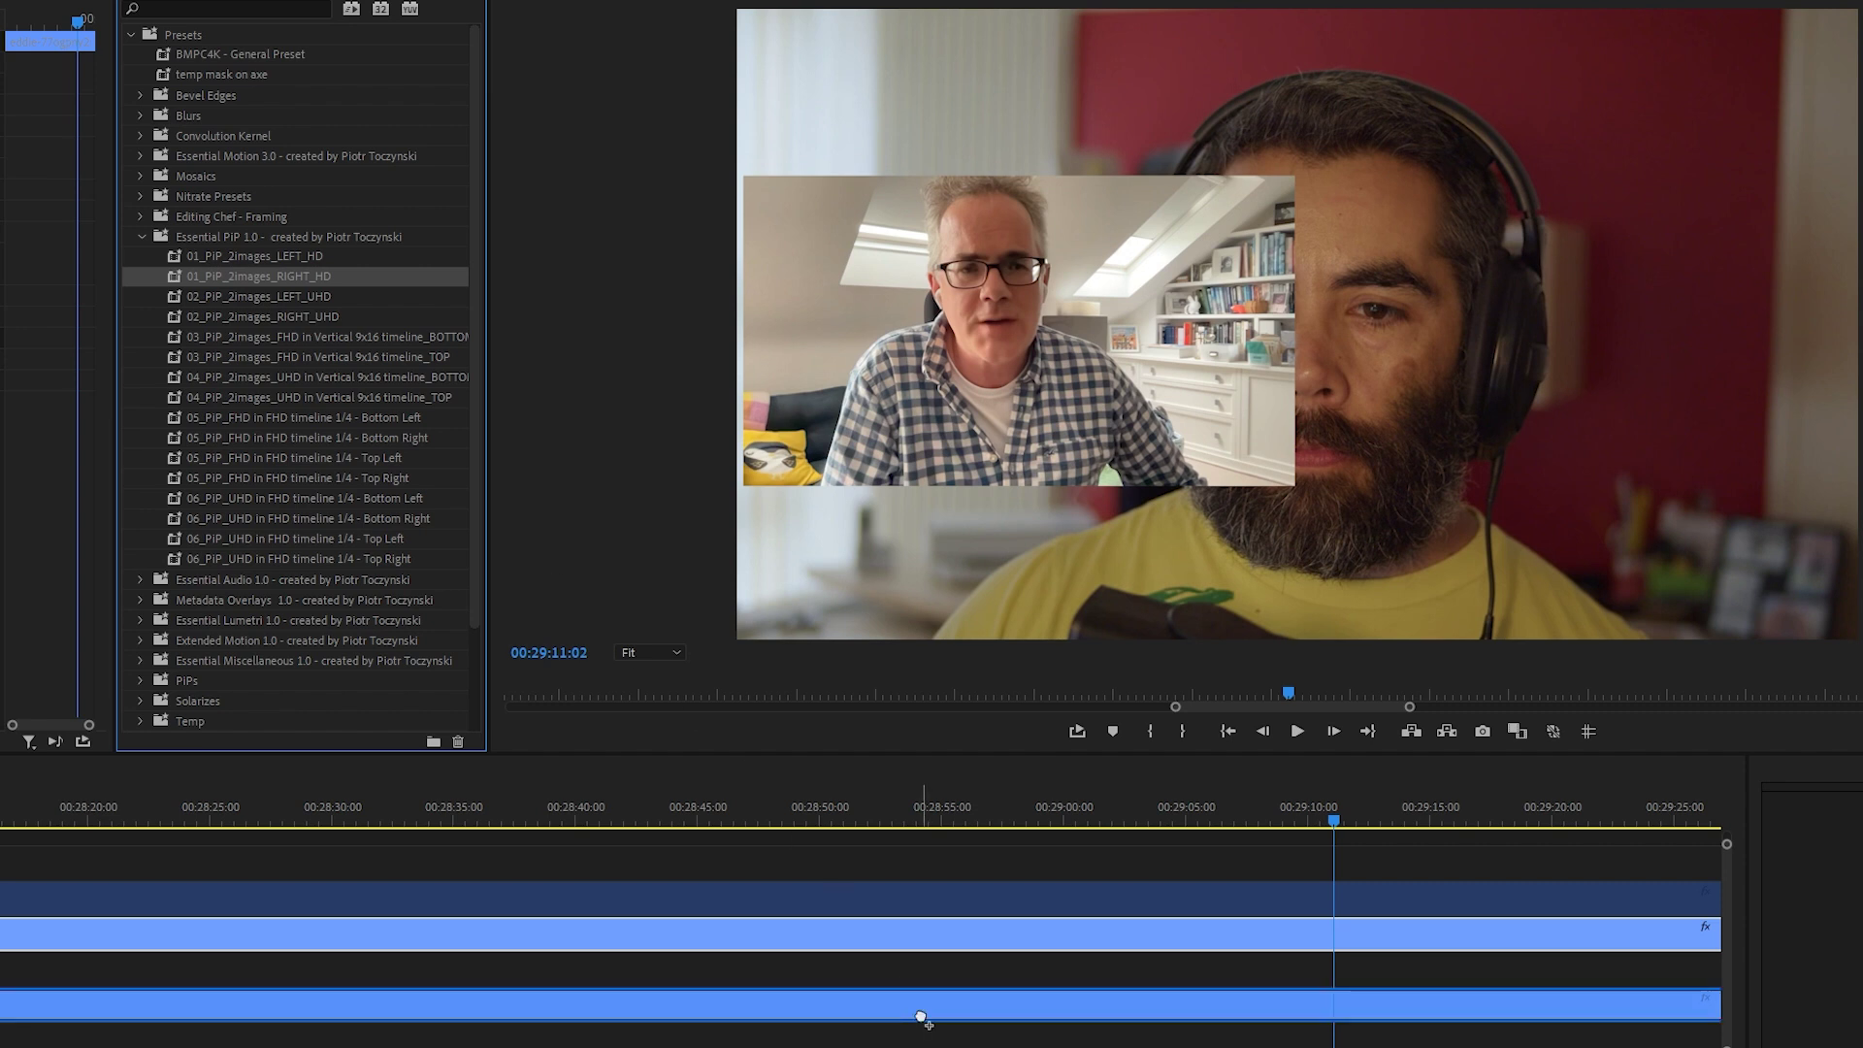
drag(922, 1019, 922, 1020)
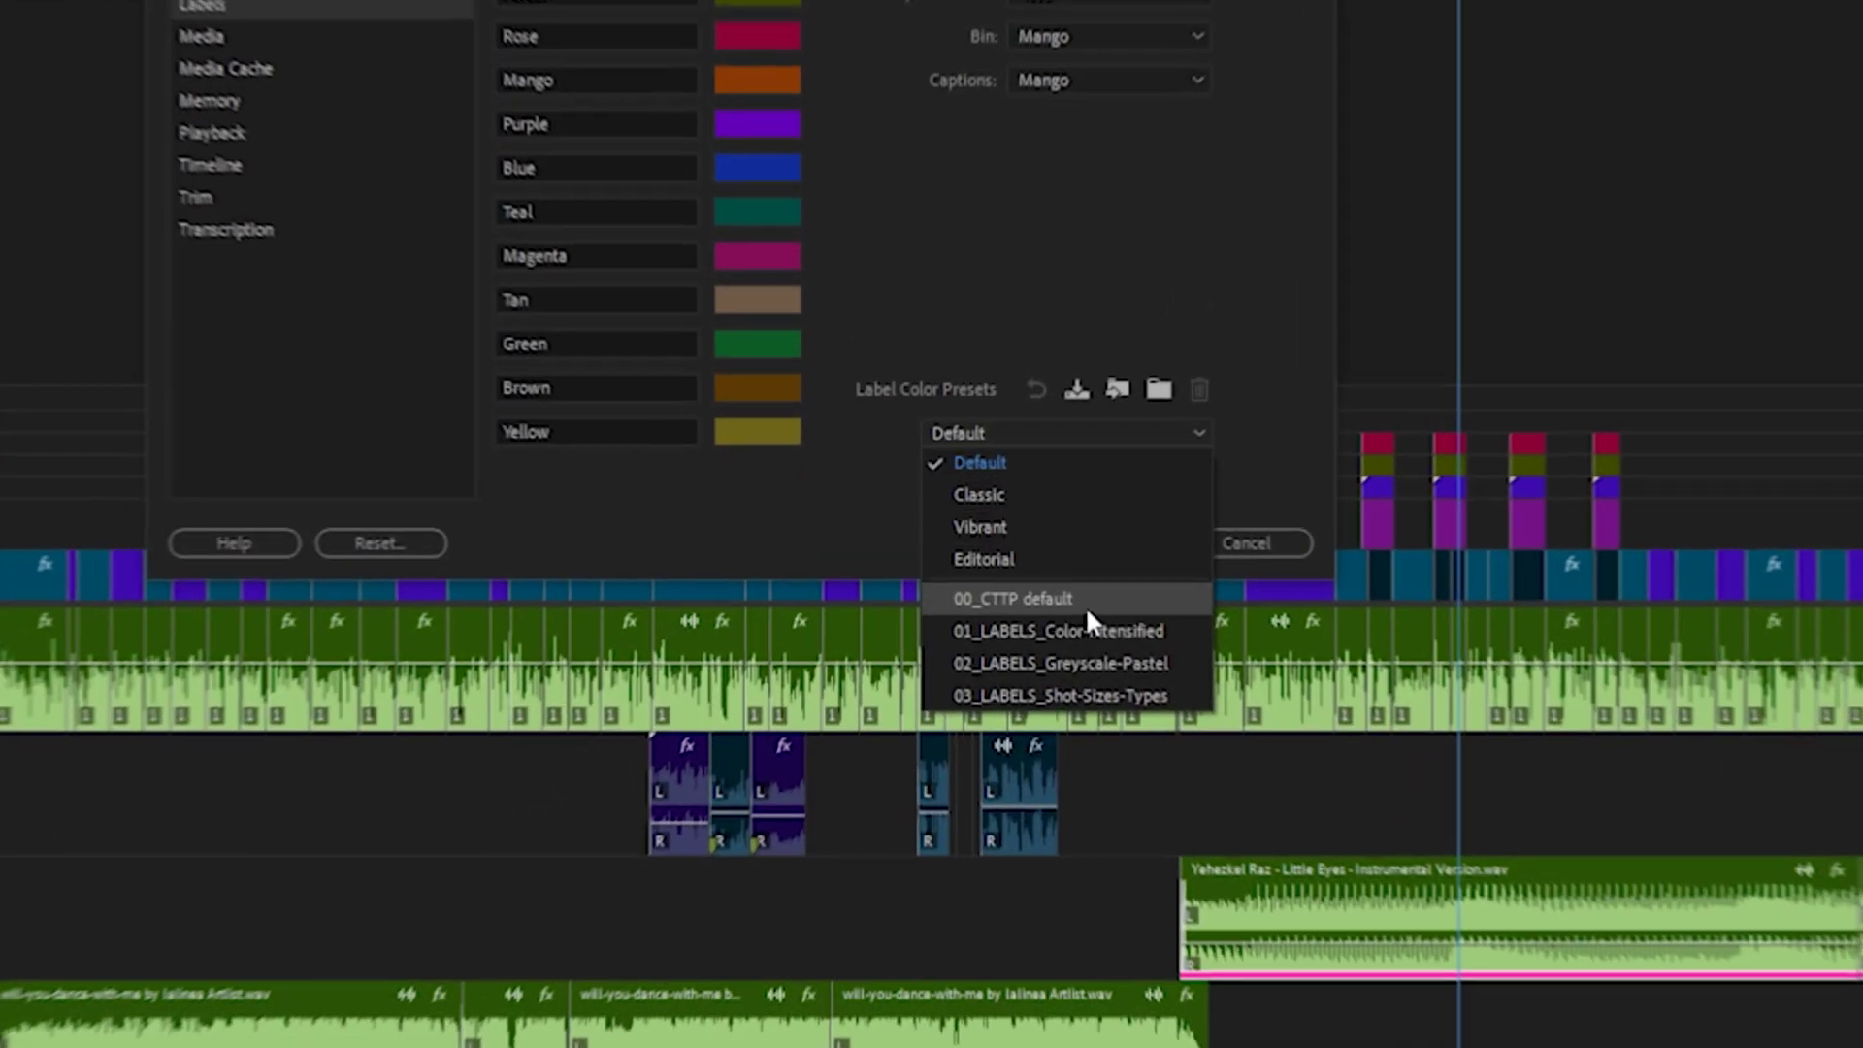
Cycle label colours through Color-Intensified, greyscale-pastel and 03_LABELS_Shot-Sizes-Types presets.
click(1033, 609)
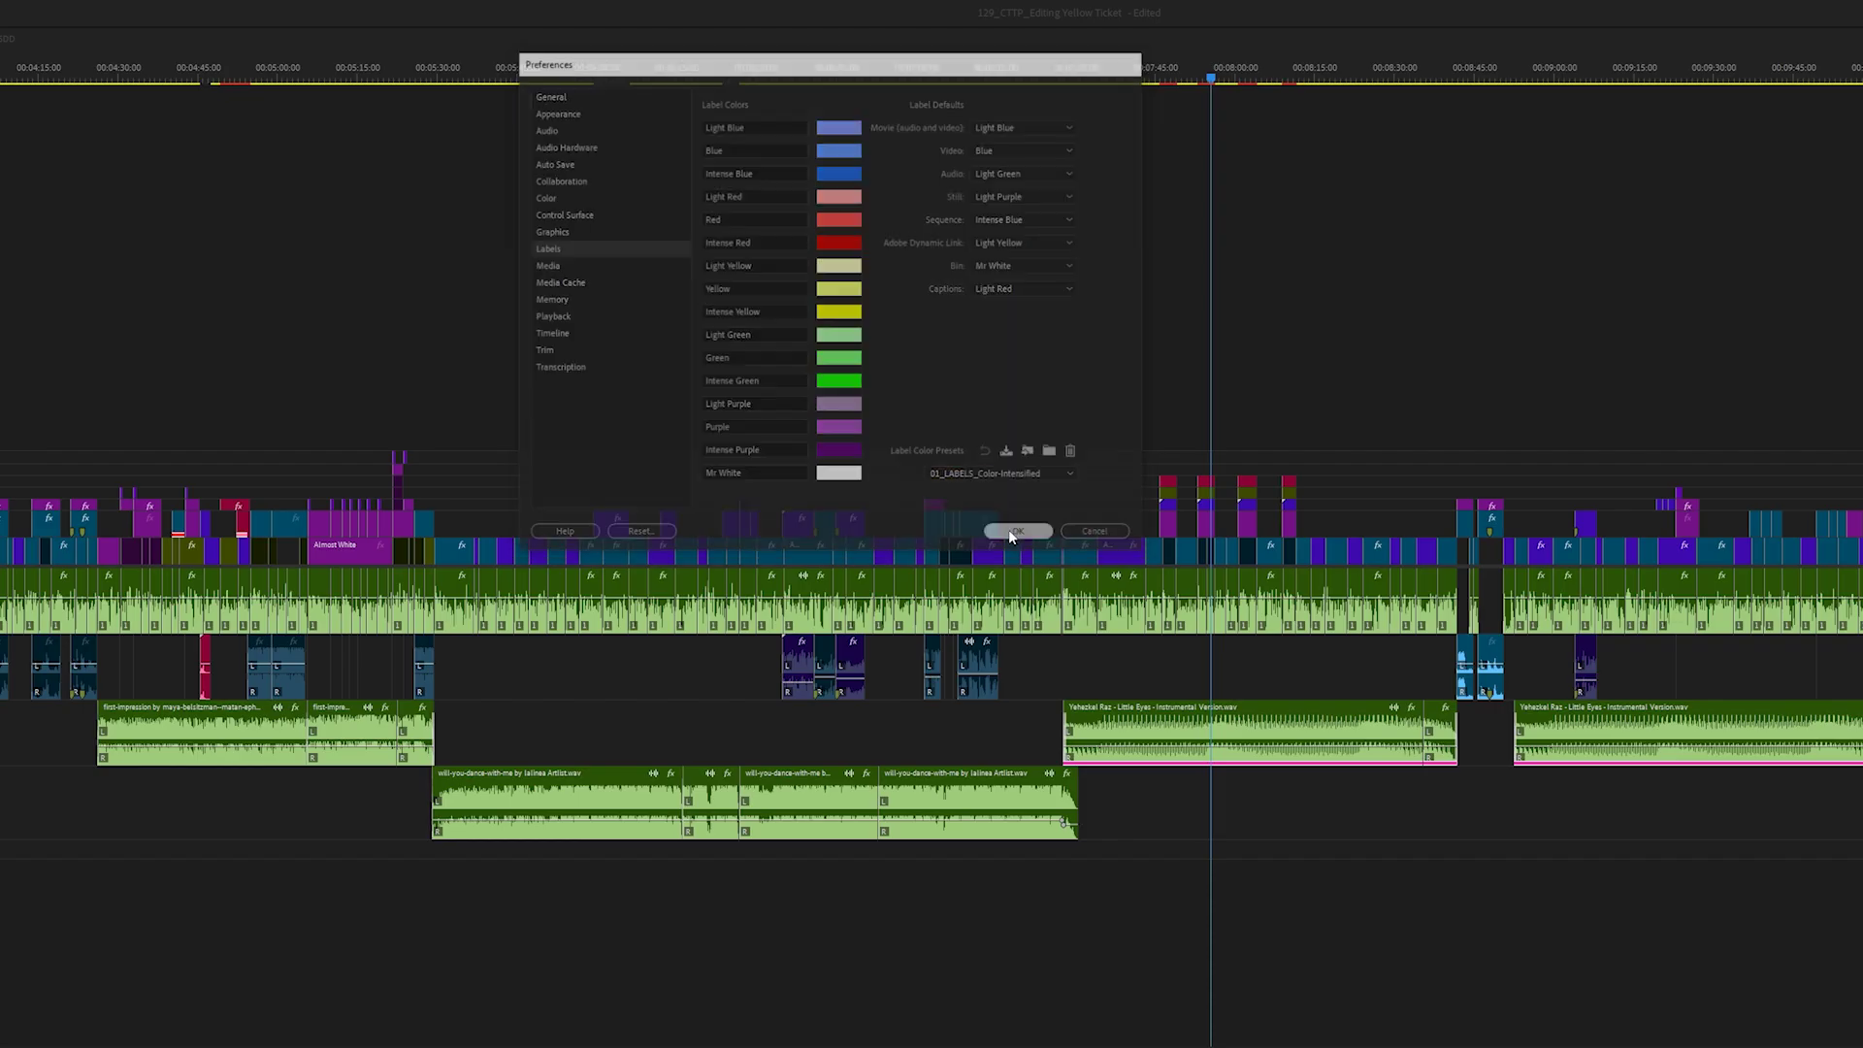
click(1013, 531)
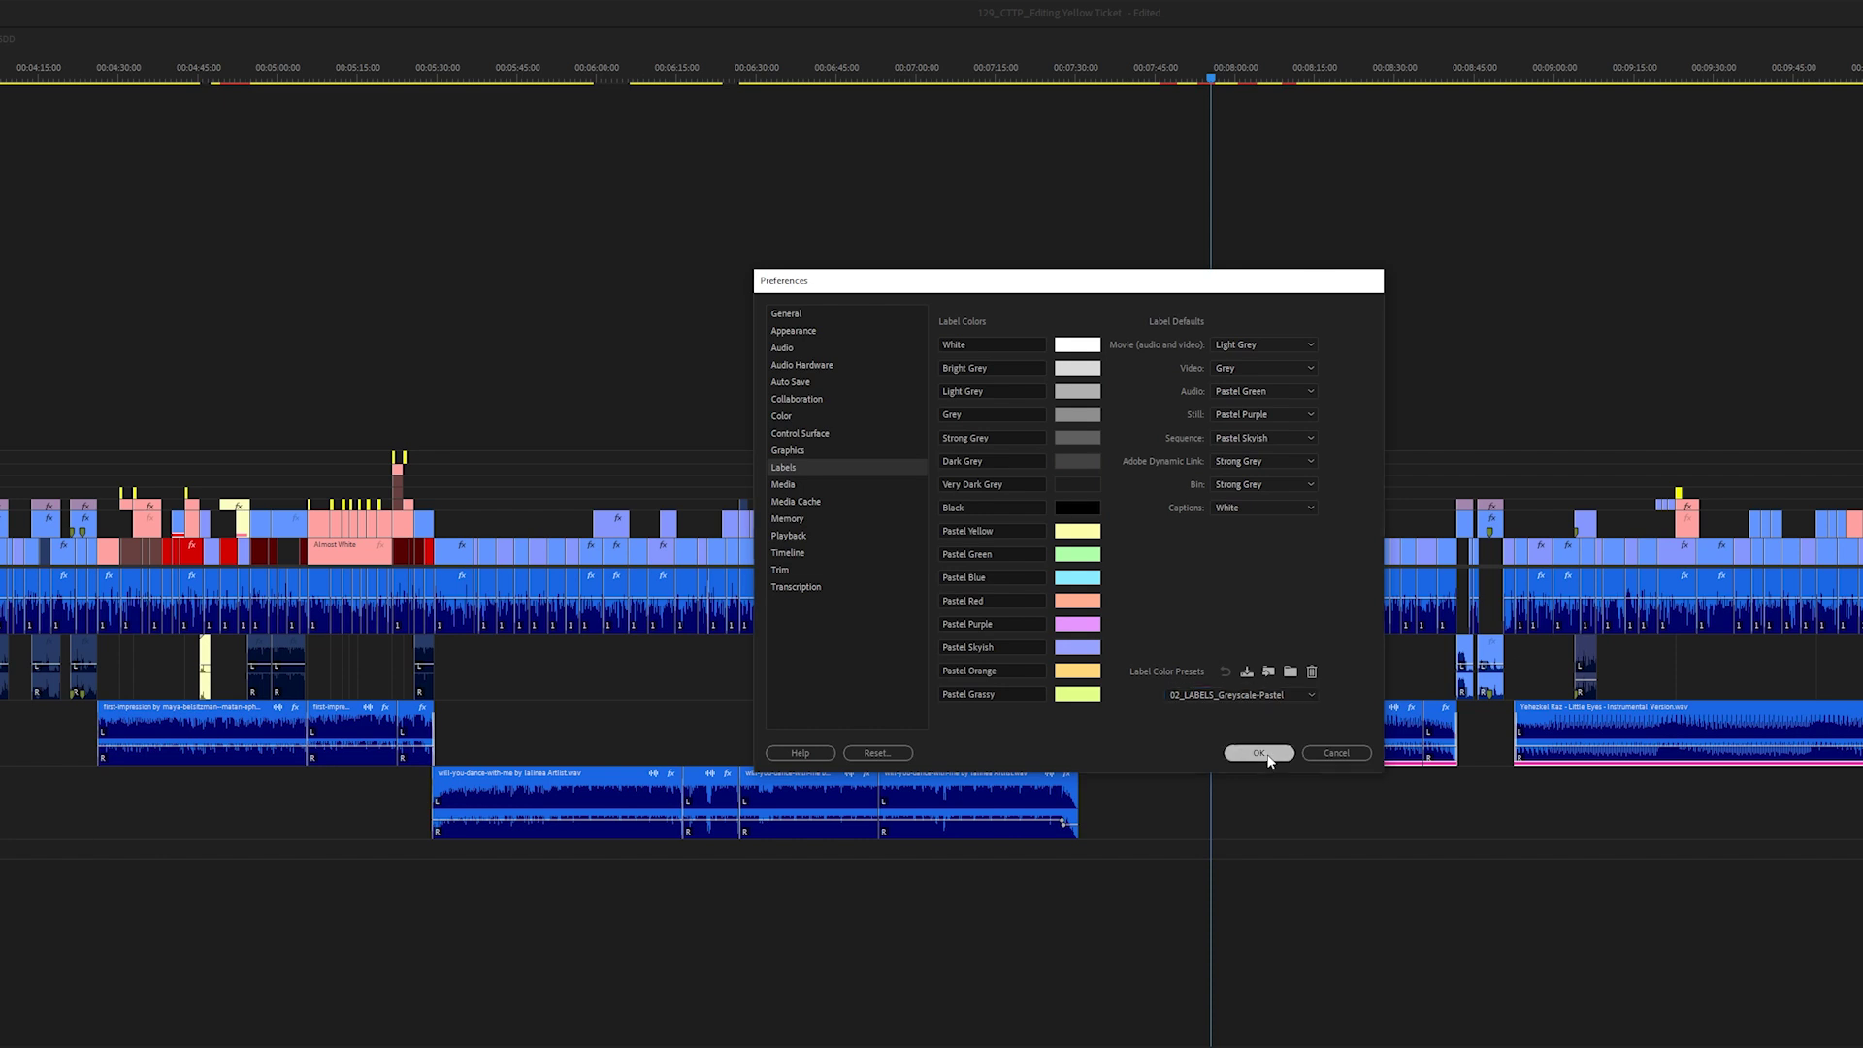
click(1269, 760)
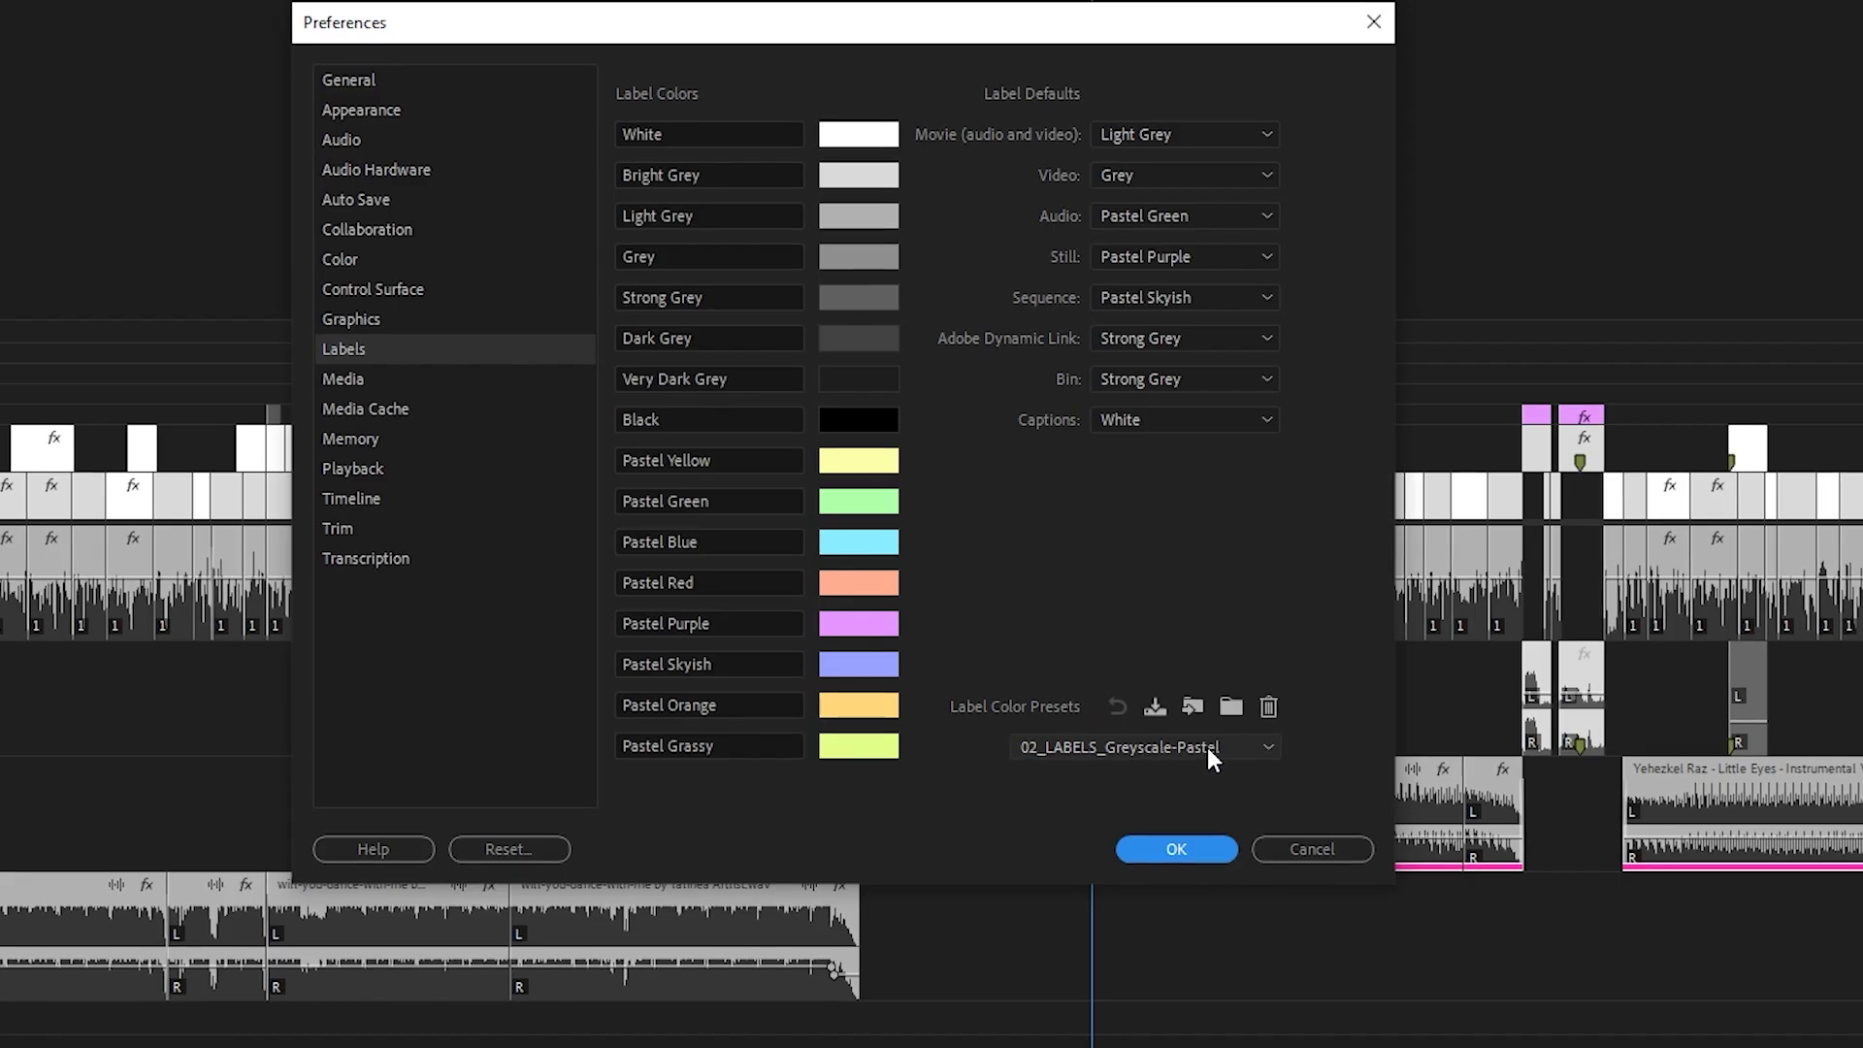
click(1205, 749)
click(1192, 963)
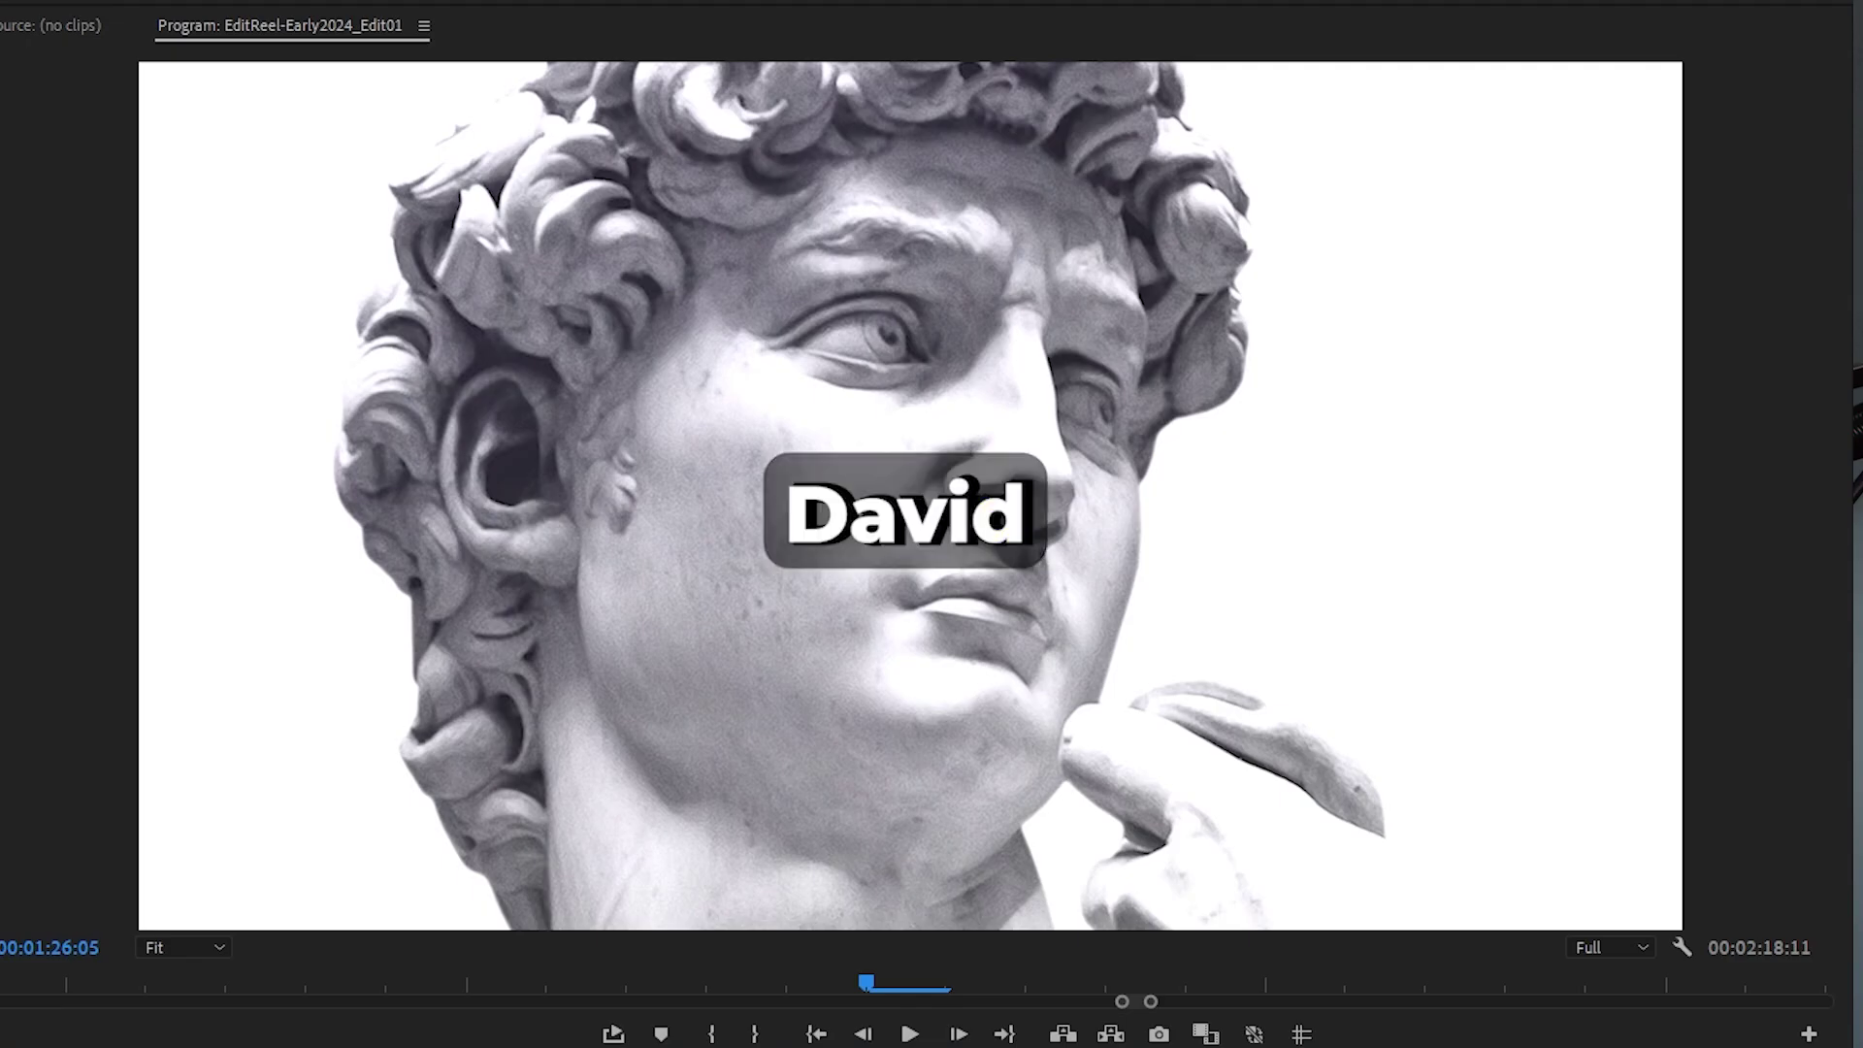
Expand audio tracks with a track height preset and set Project columns to 06_MetaDisp_NARRATIVE Project.
click(161, 97)
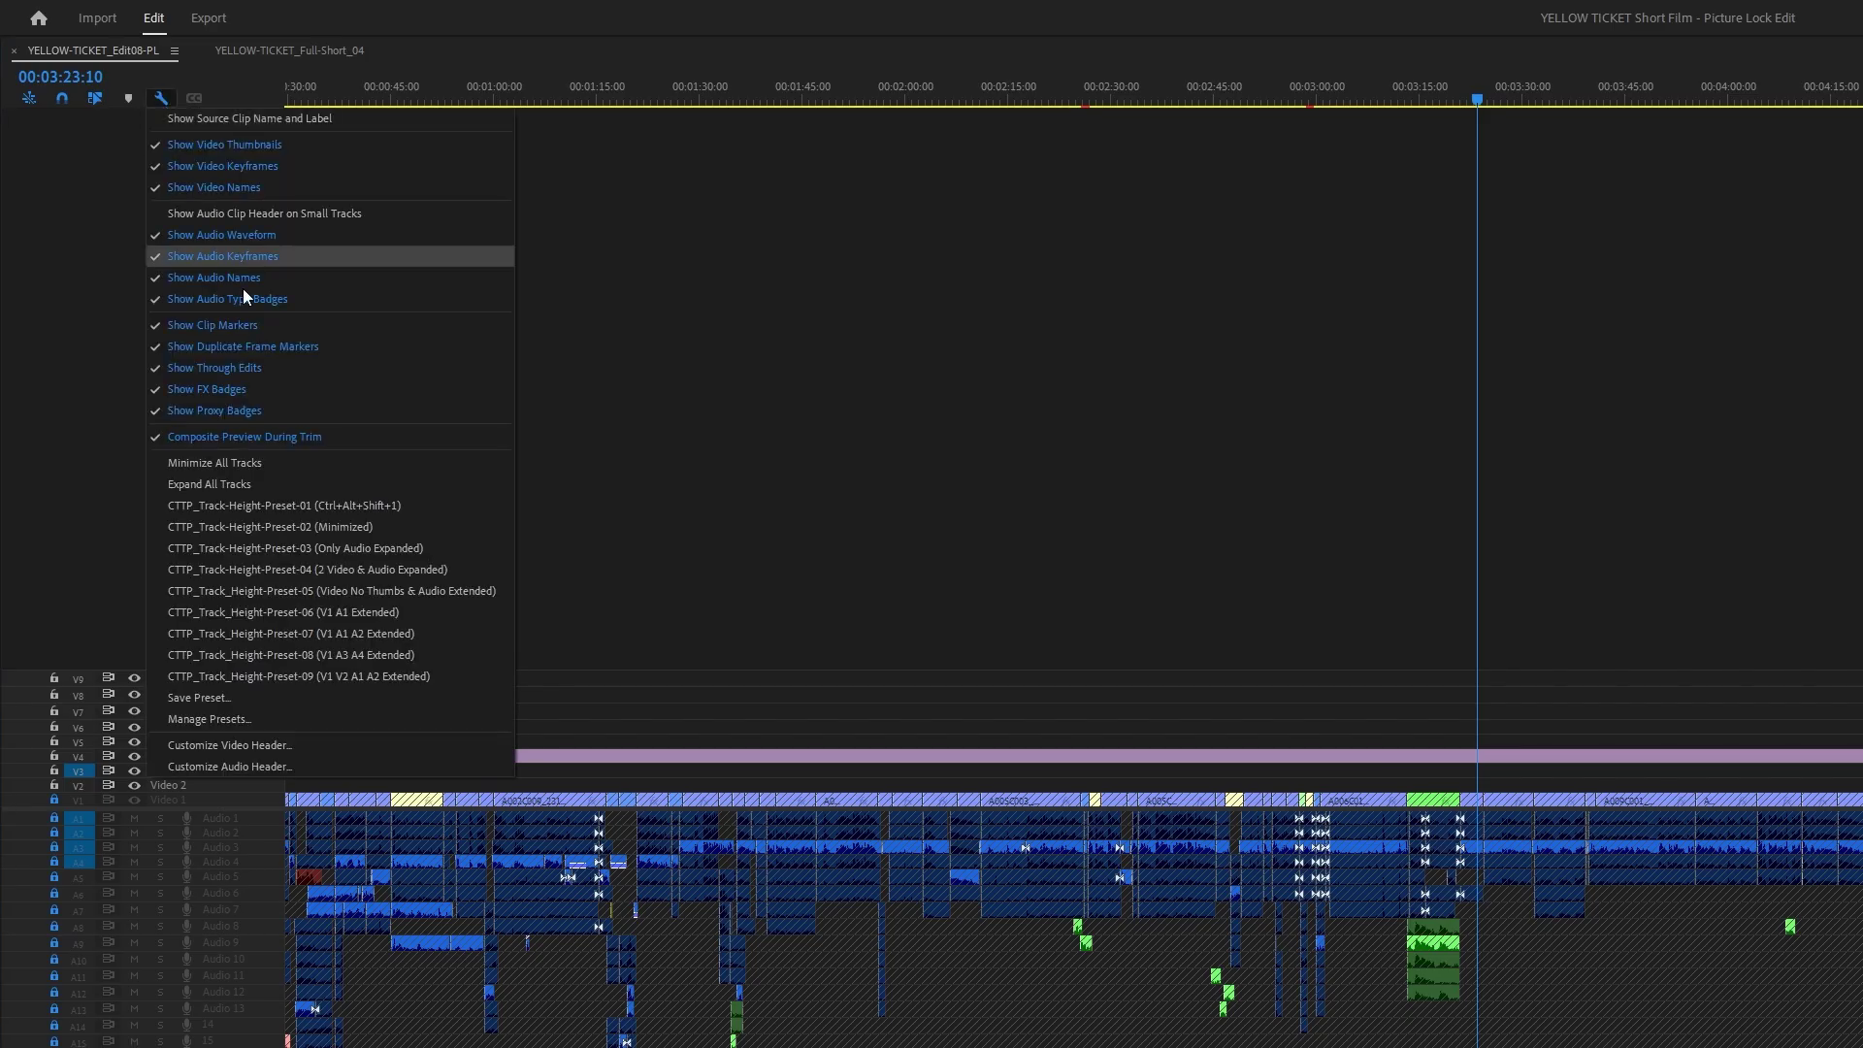
click(376, 547)
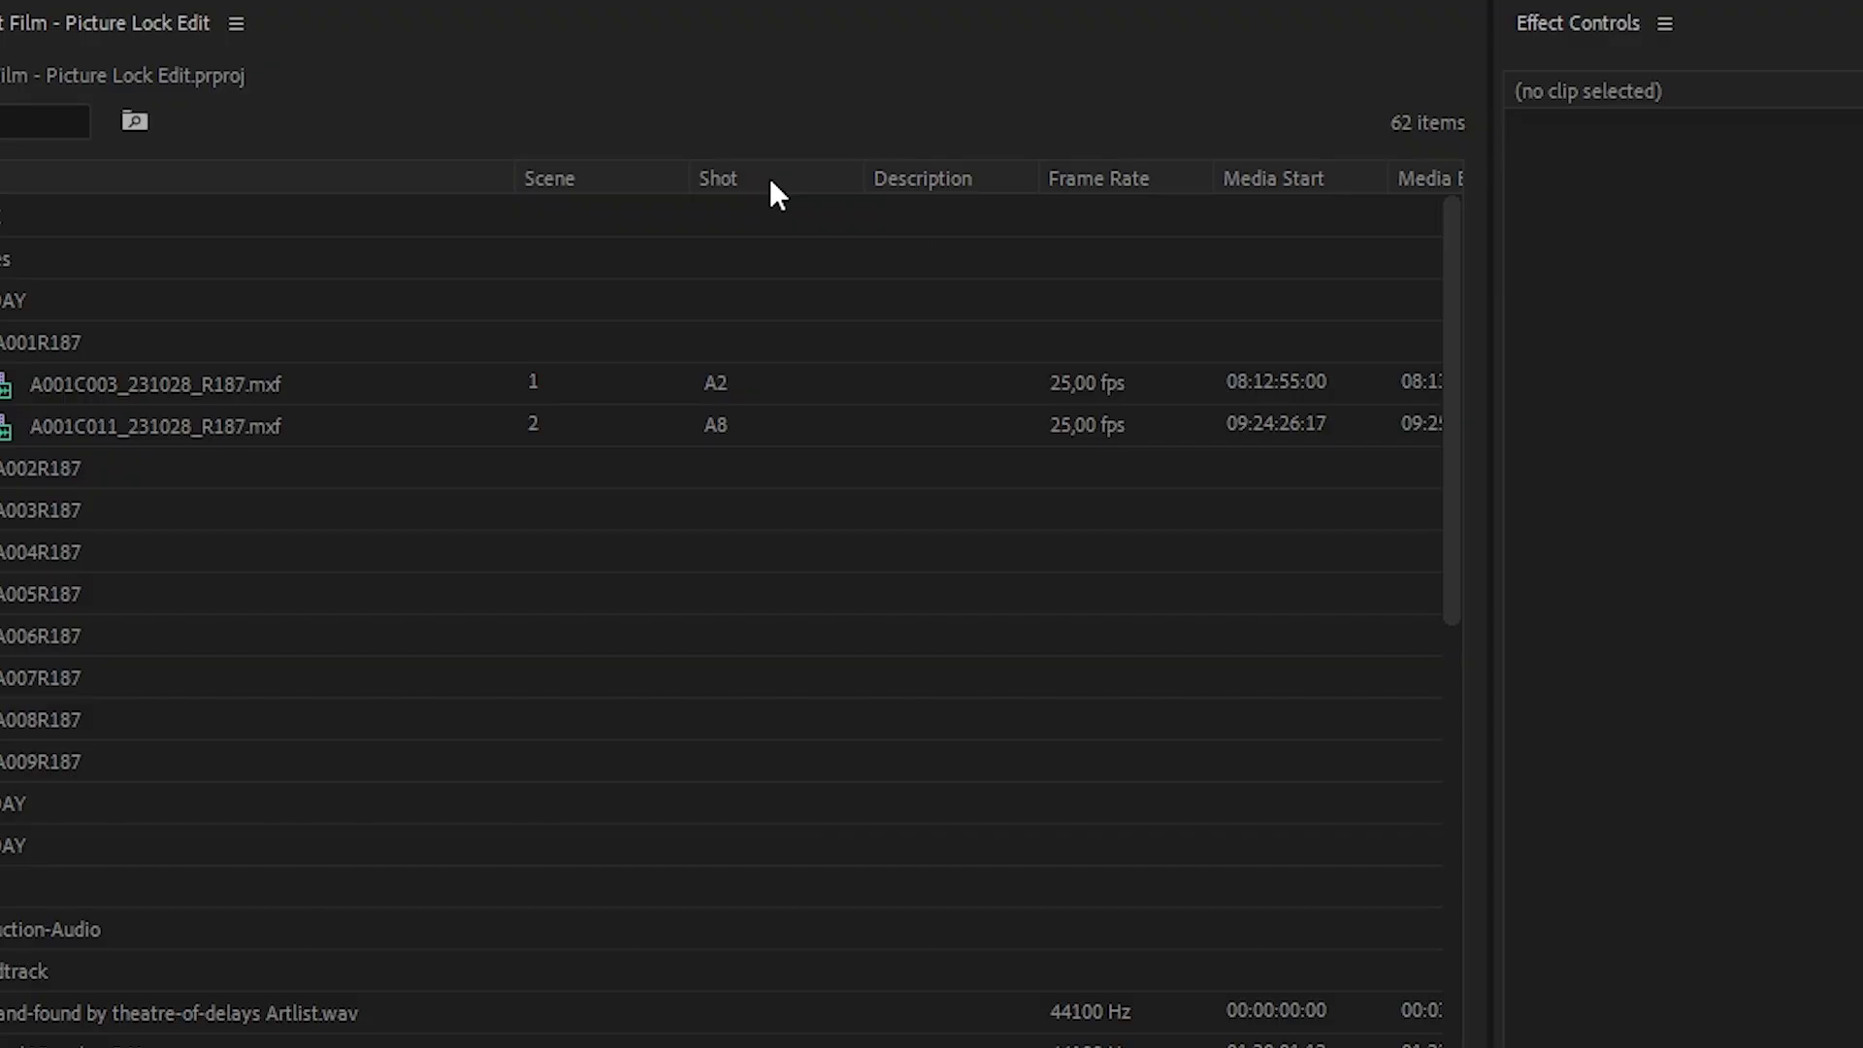
right_click(771, 186)
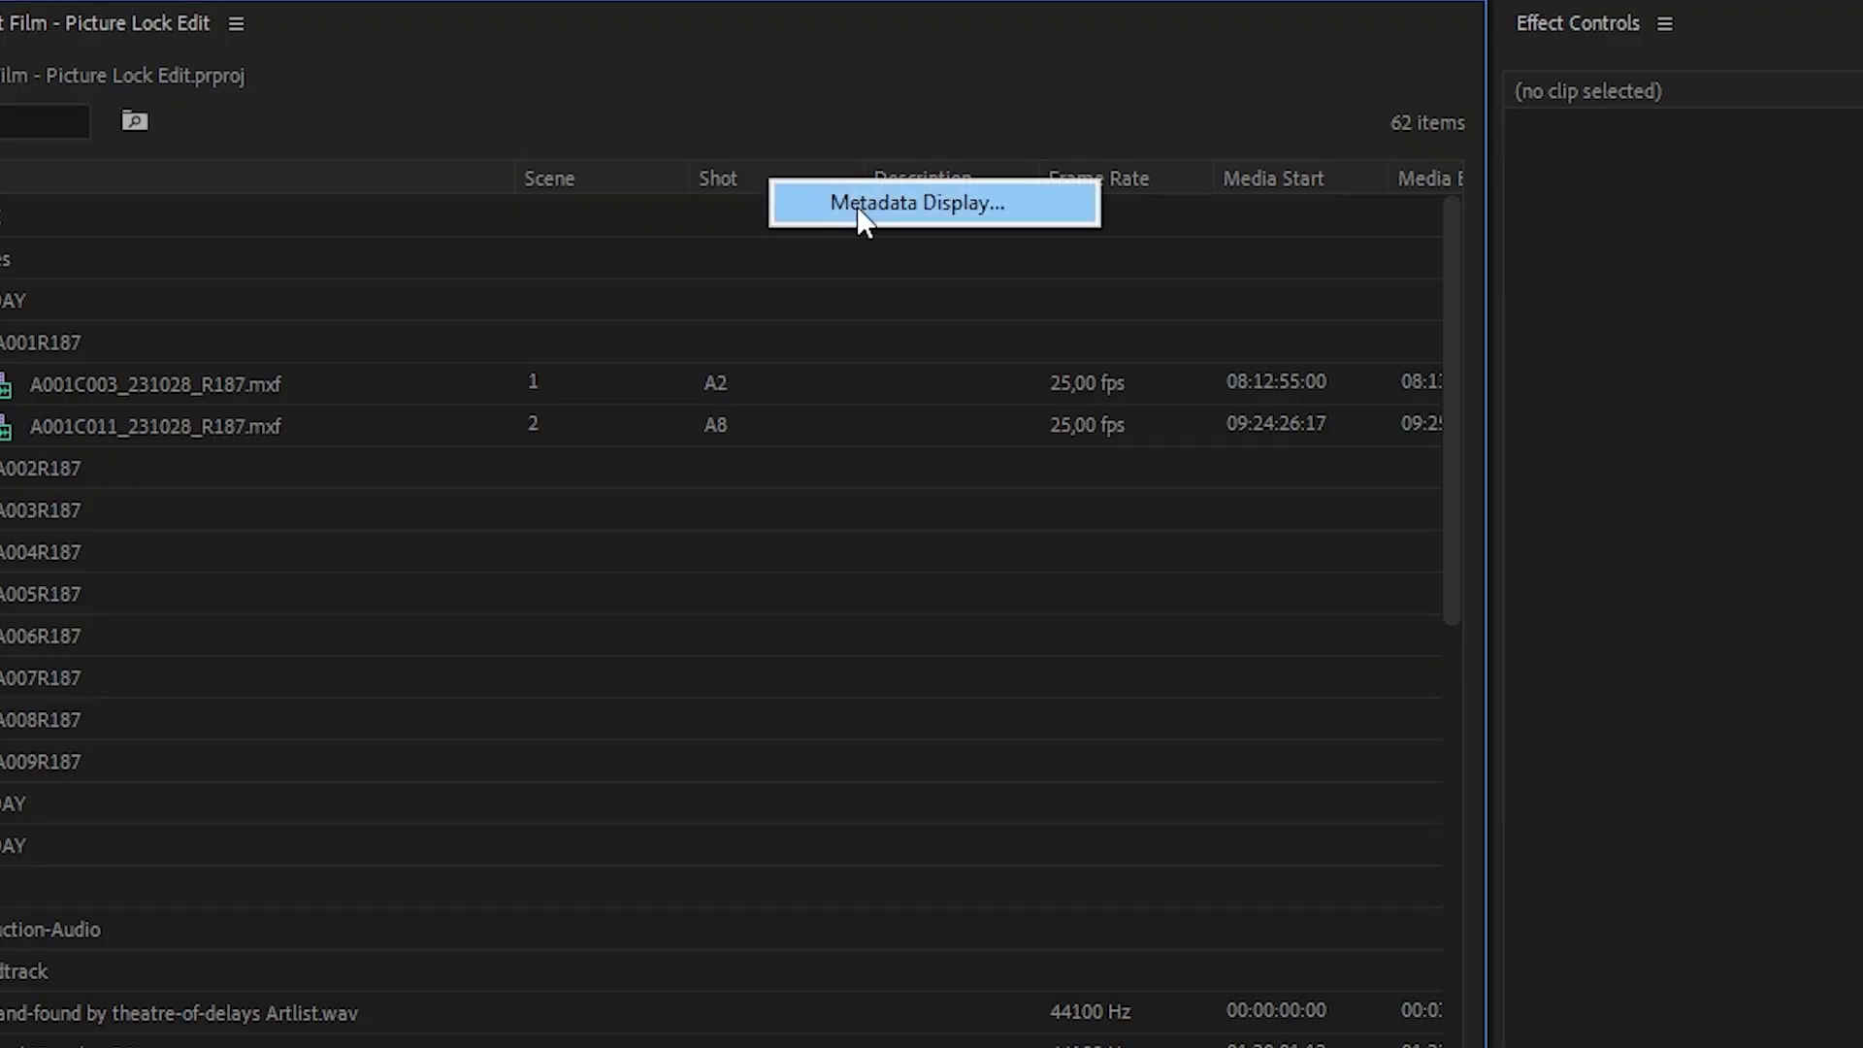
click(862, 203)
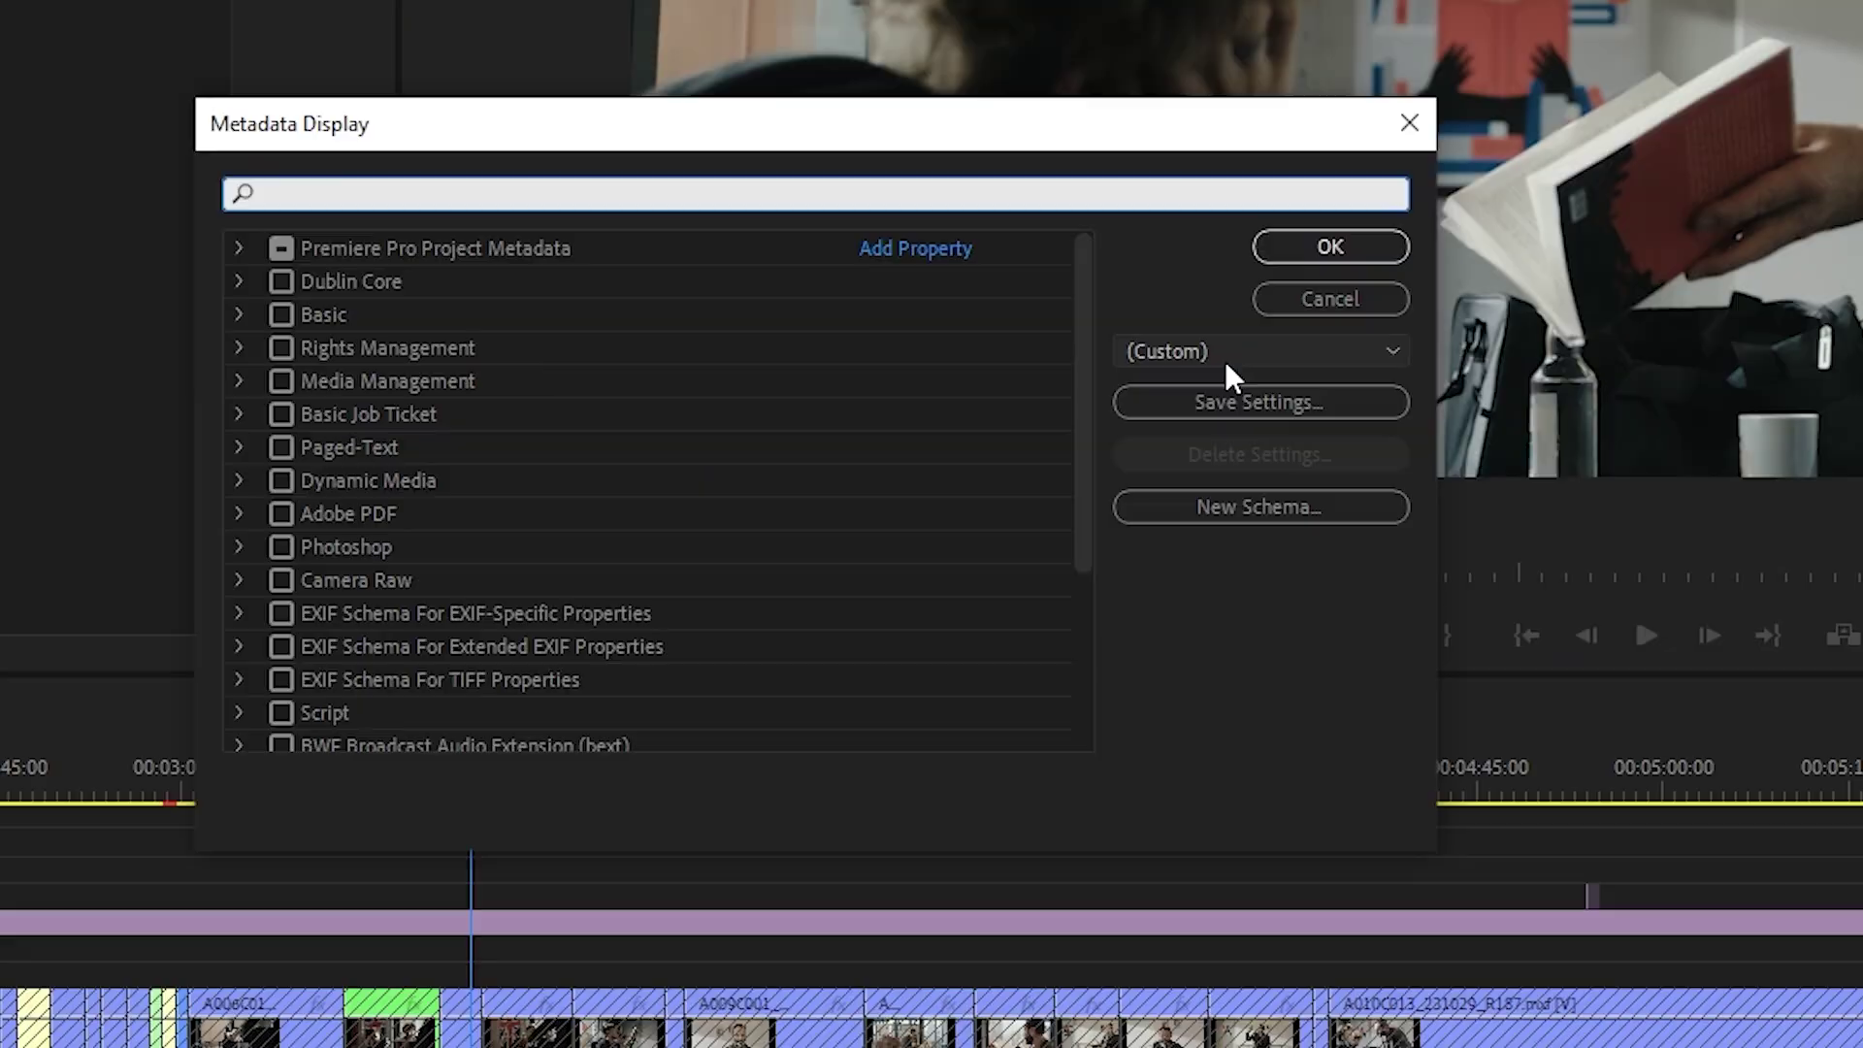
click(1251, 352)
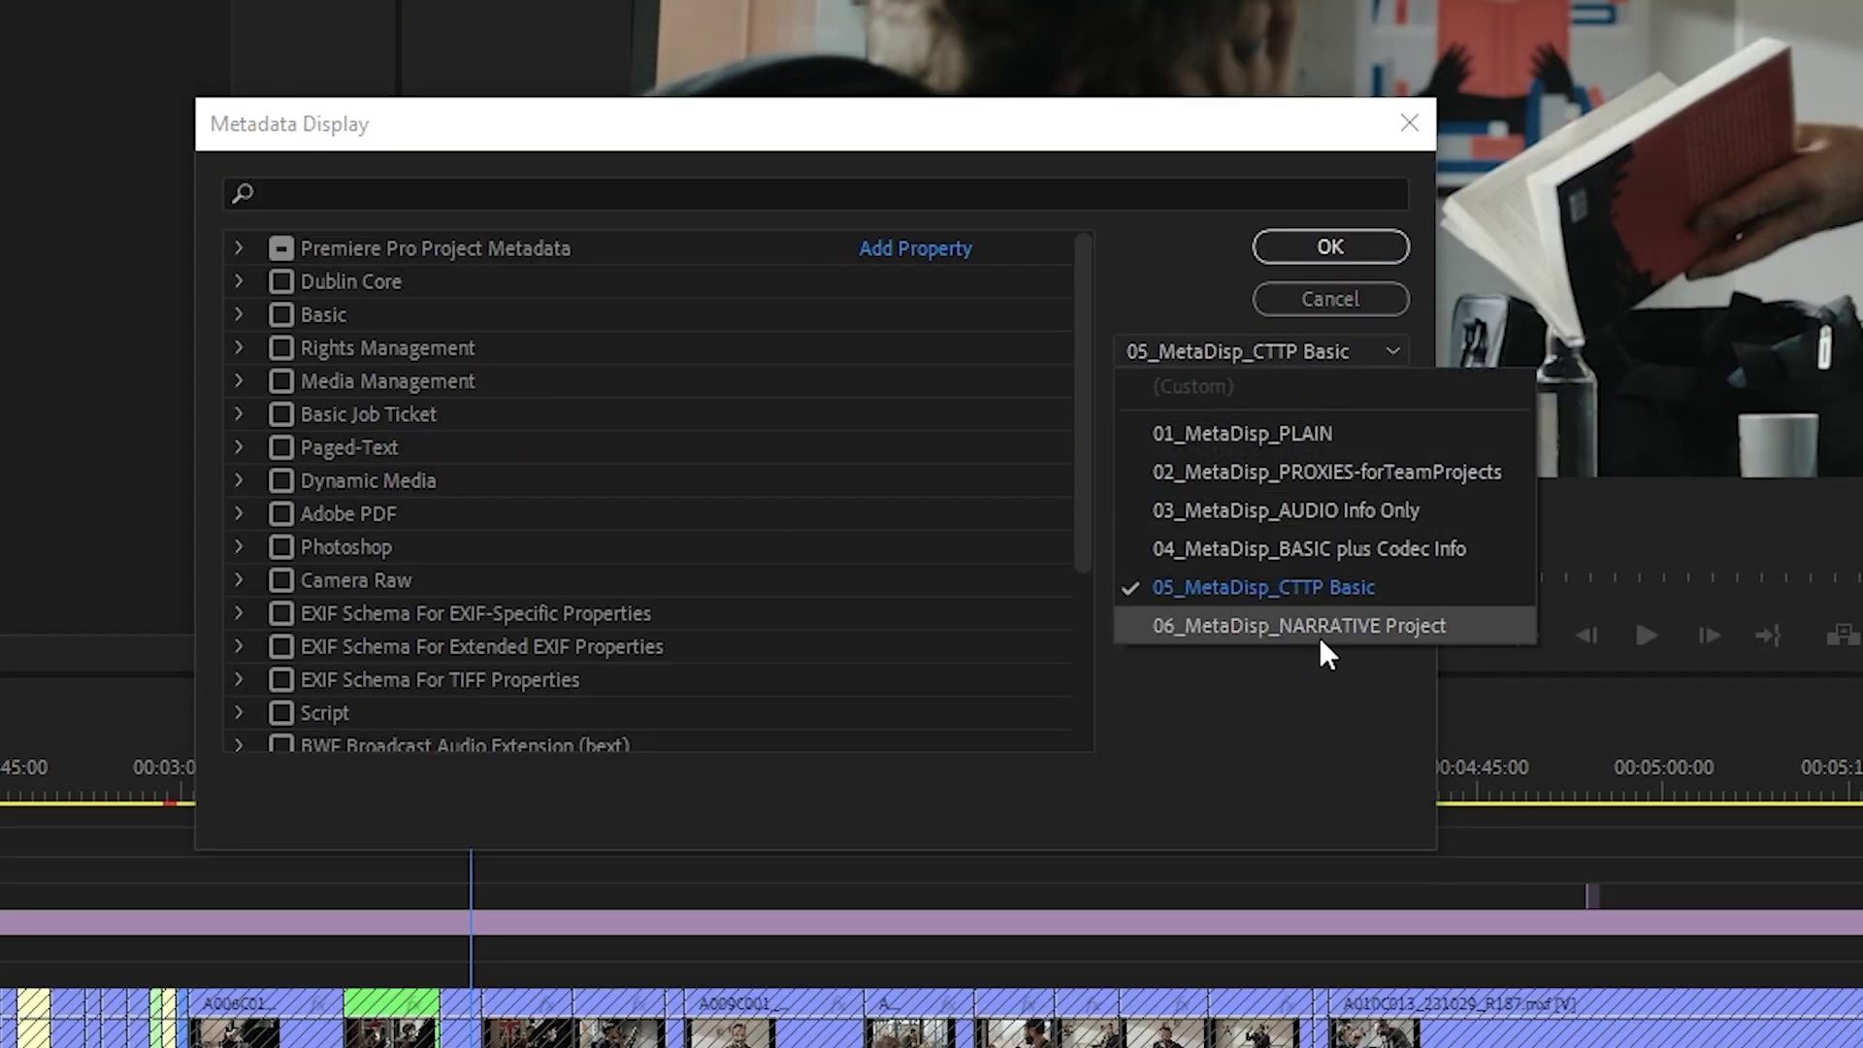
click(1319, 631)
click(1301, 245)
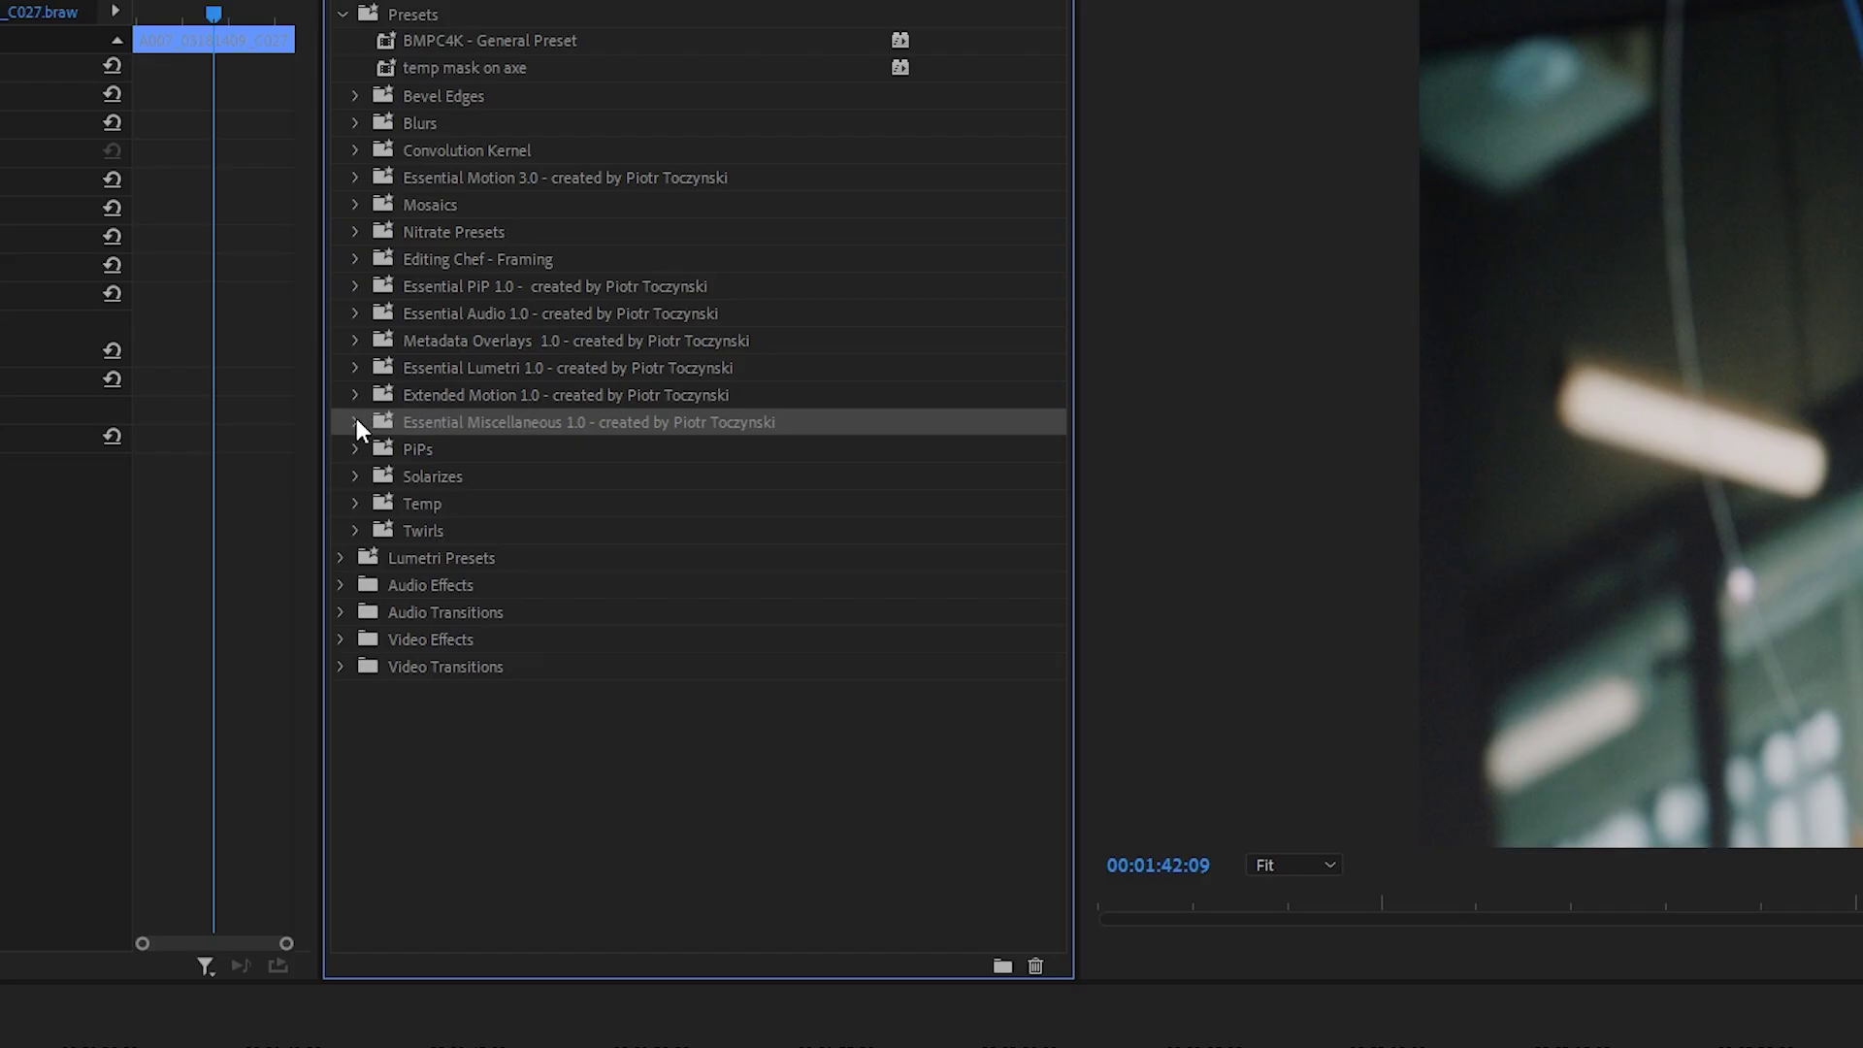
click(355, 423)
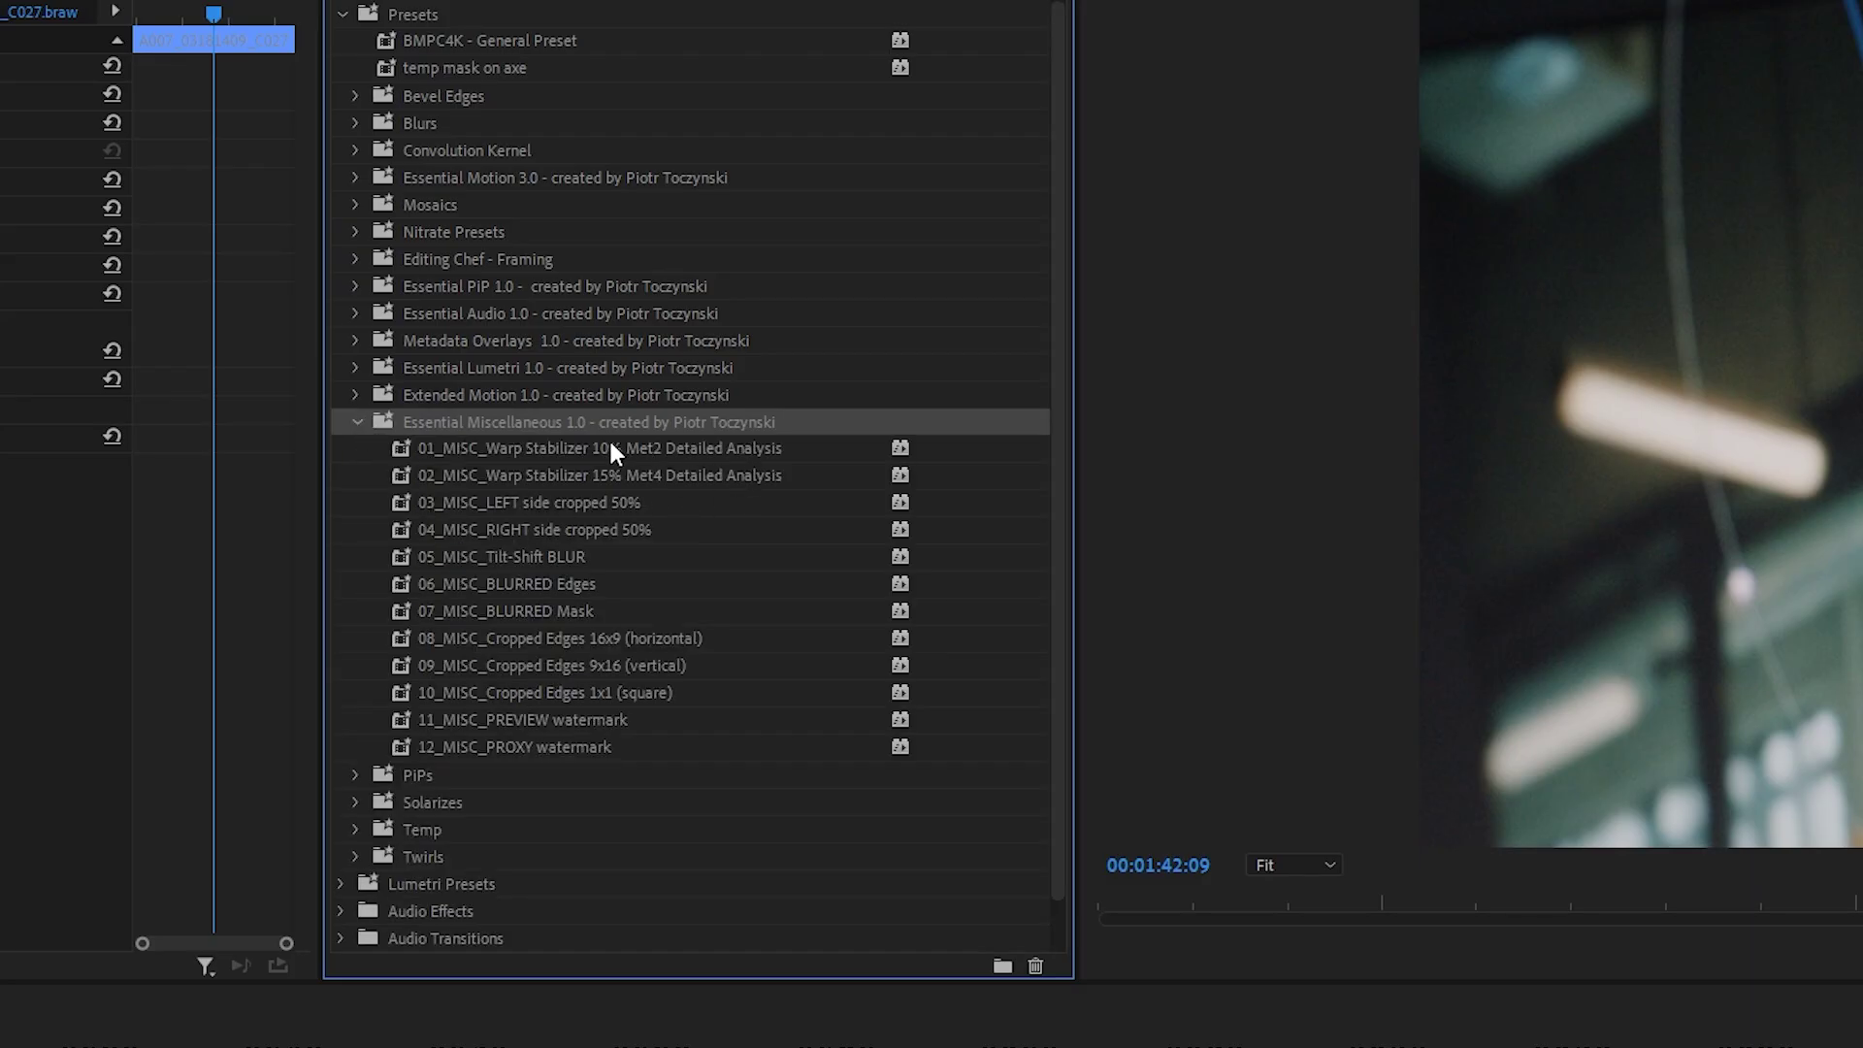
Apply the 01_MISC_Warp Stabilizer 10% Met2 Detailed Analysis preset to the clip for 10% smooth motion.
click(698, 447)
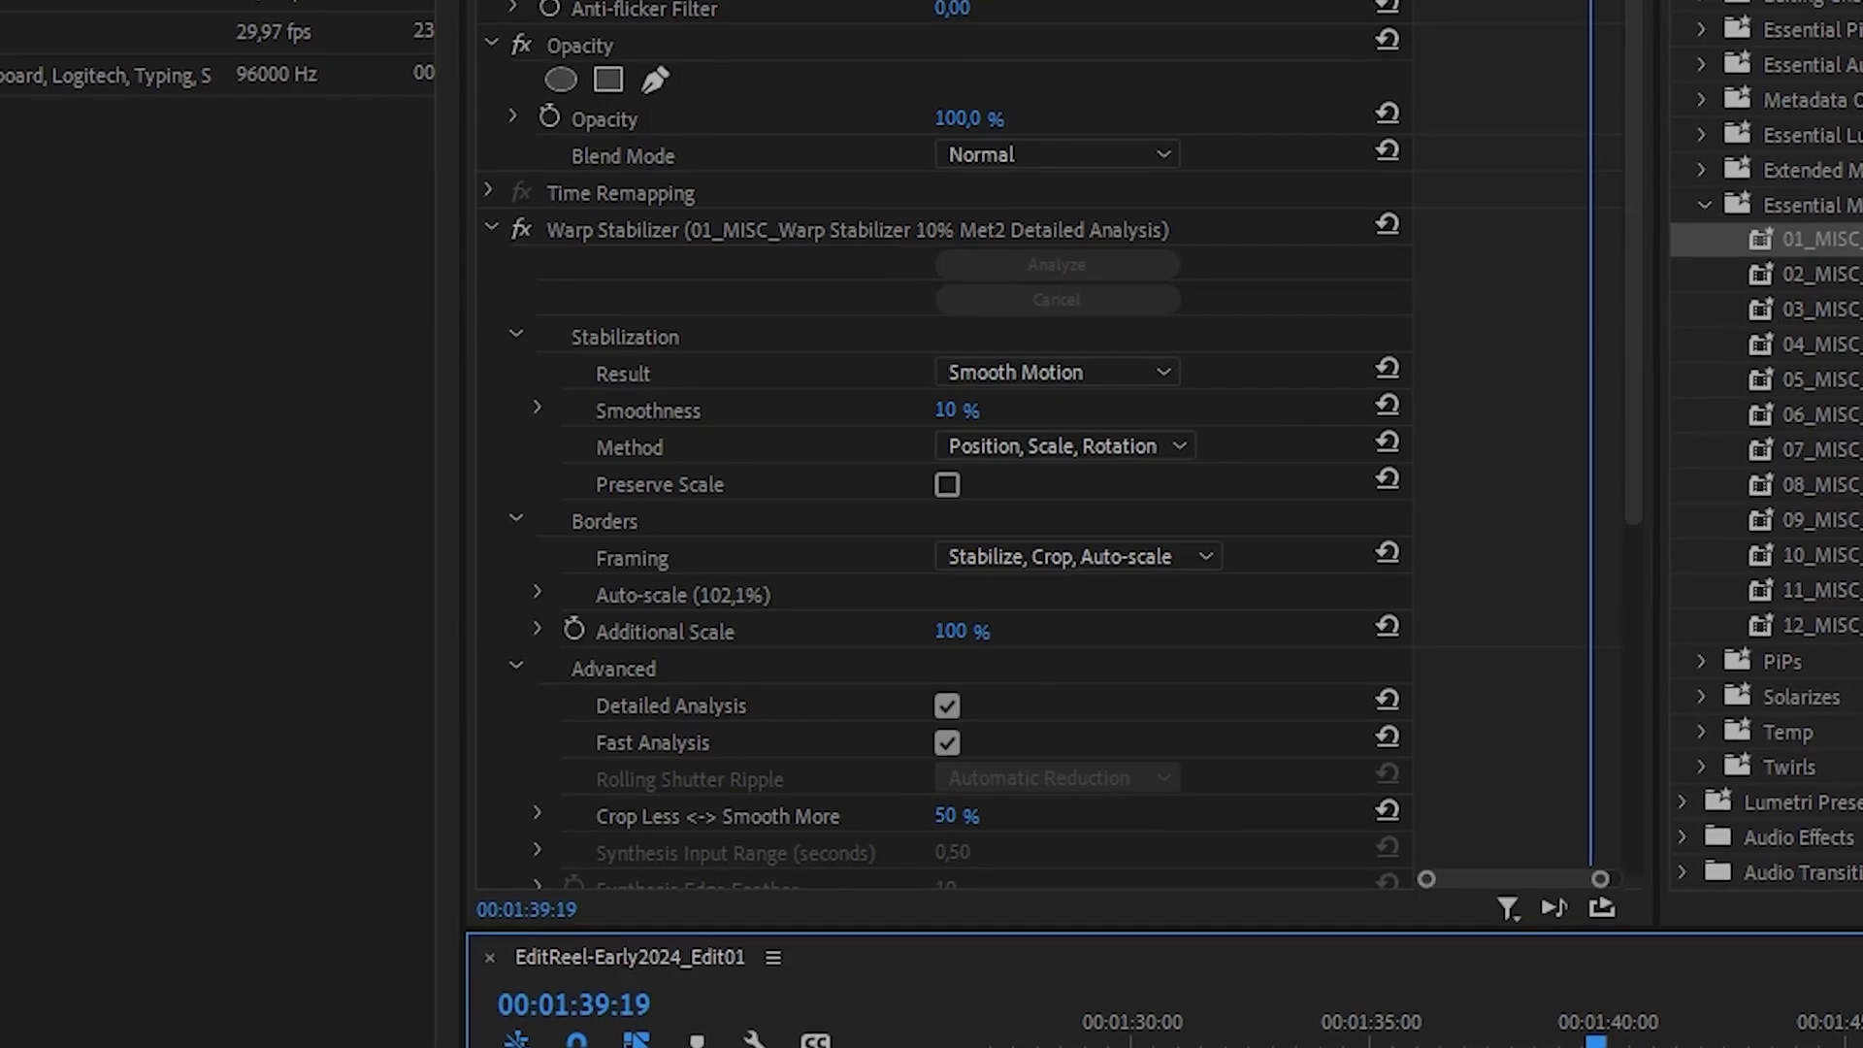